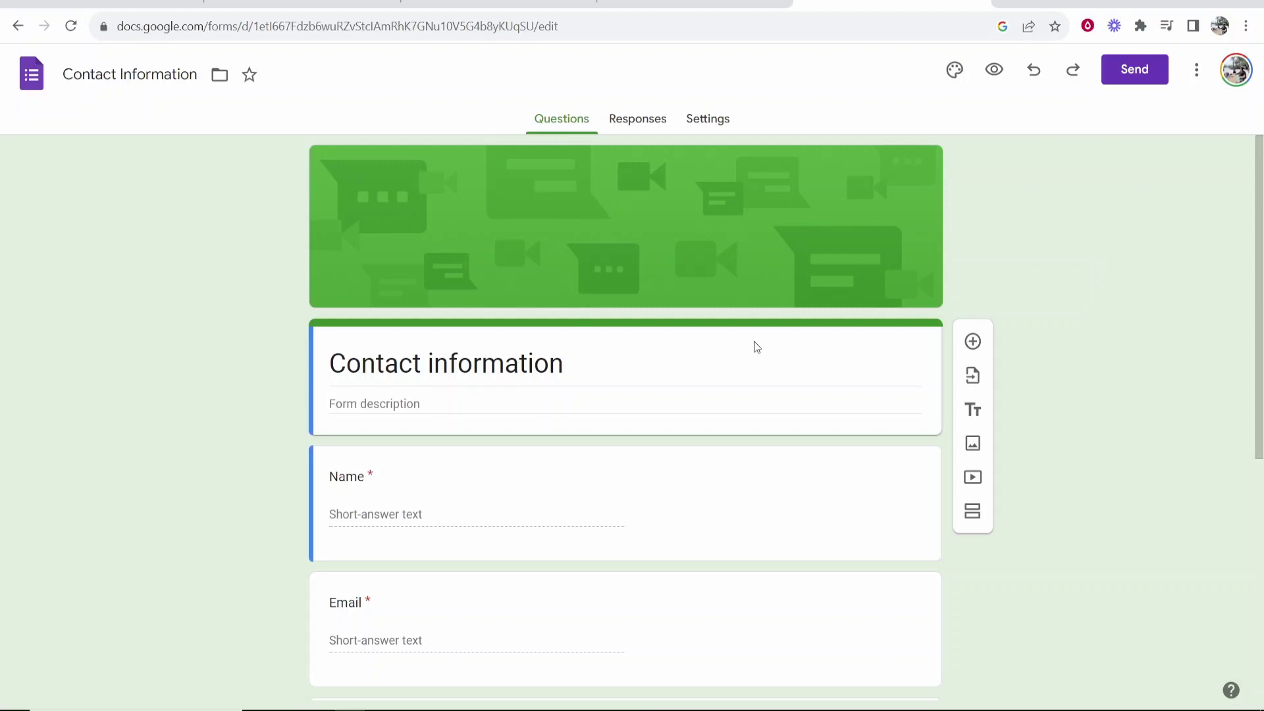
# Search Google for 'google forms' and open the Google Forms sign-in result
pyautogui.click(680, 5)
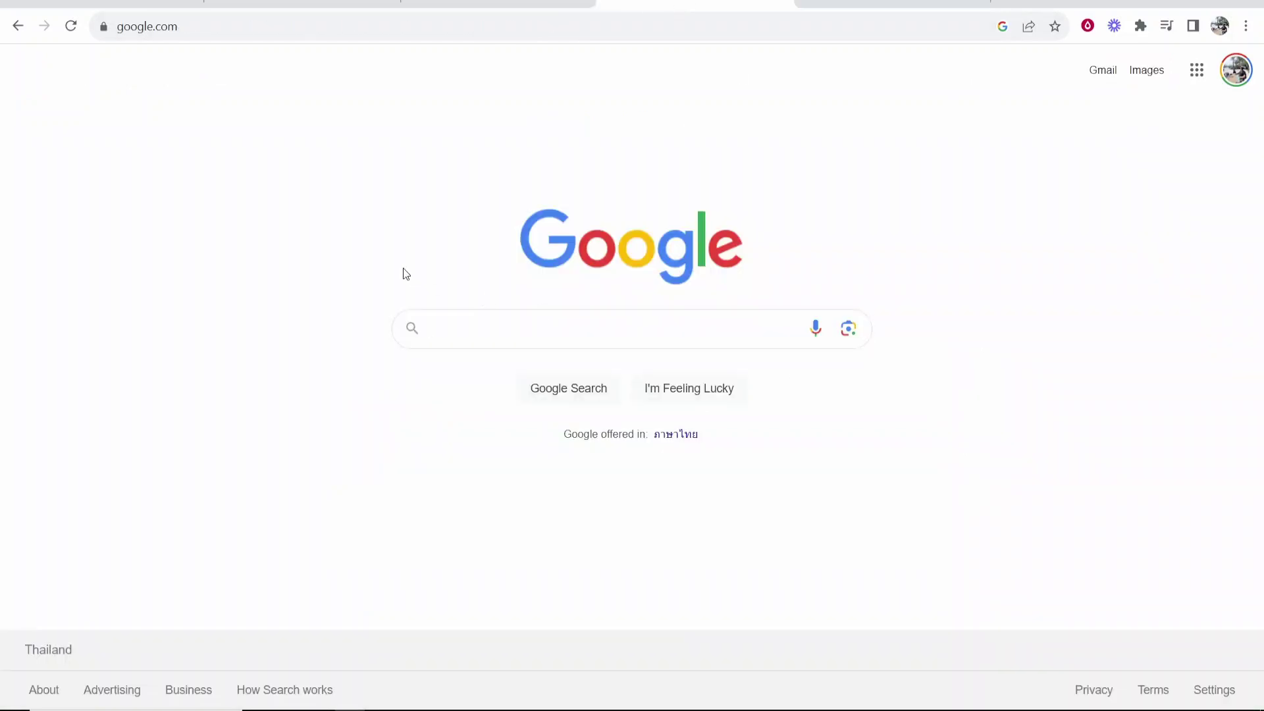
pyautogui.write('google forms')
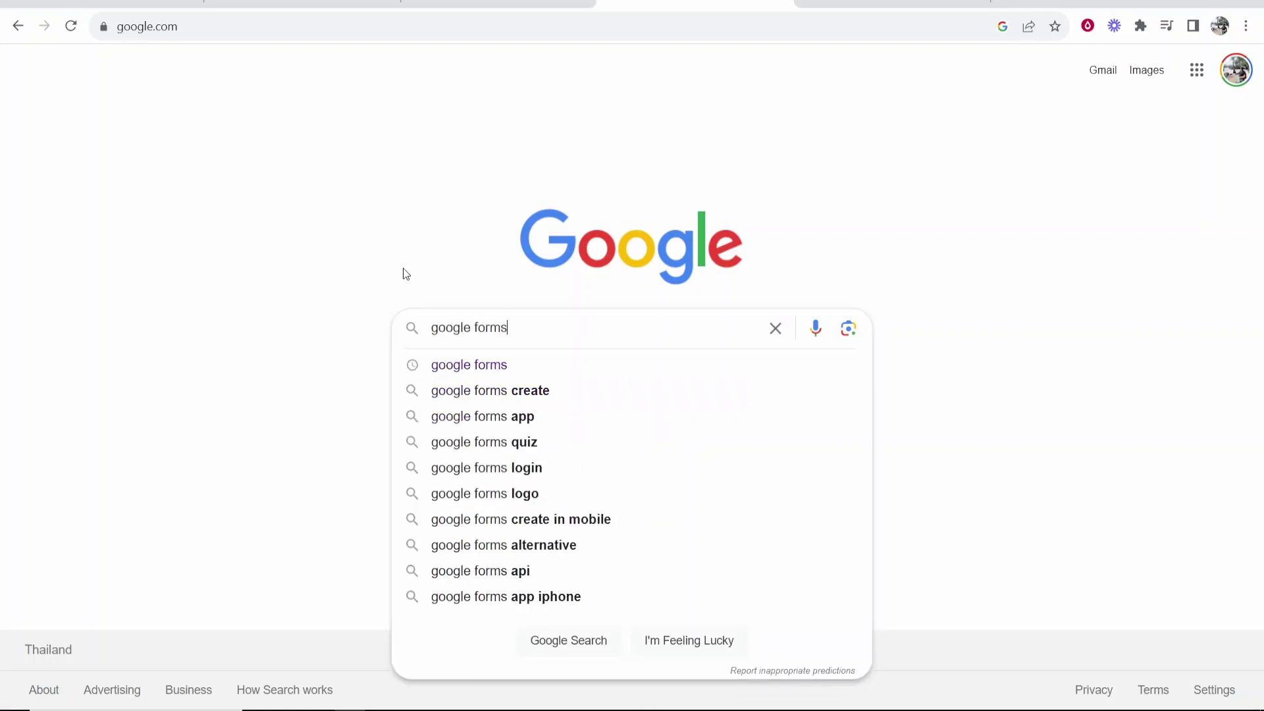
pyautogui.press('Return')
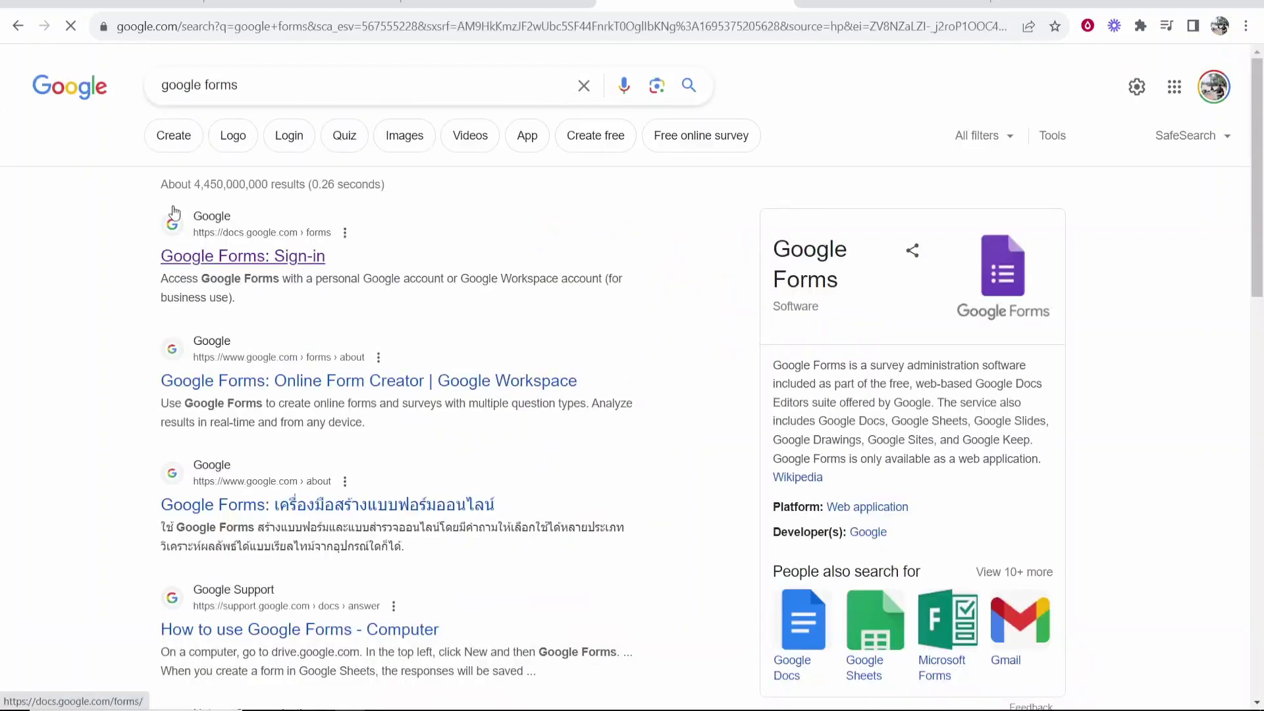
pyautogui.click(186, 260)
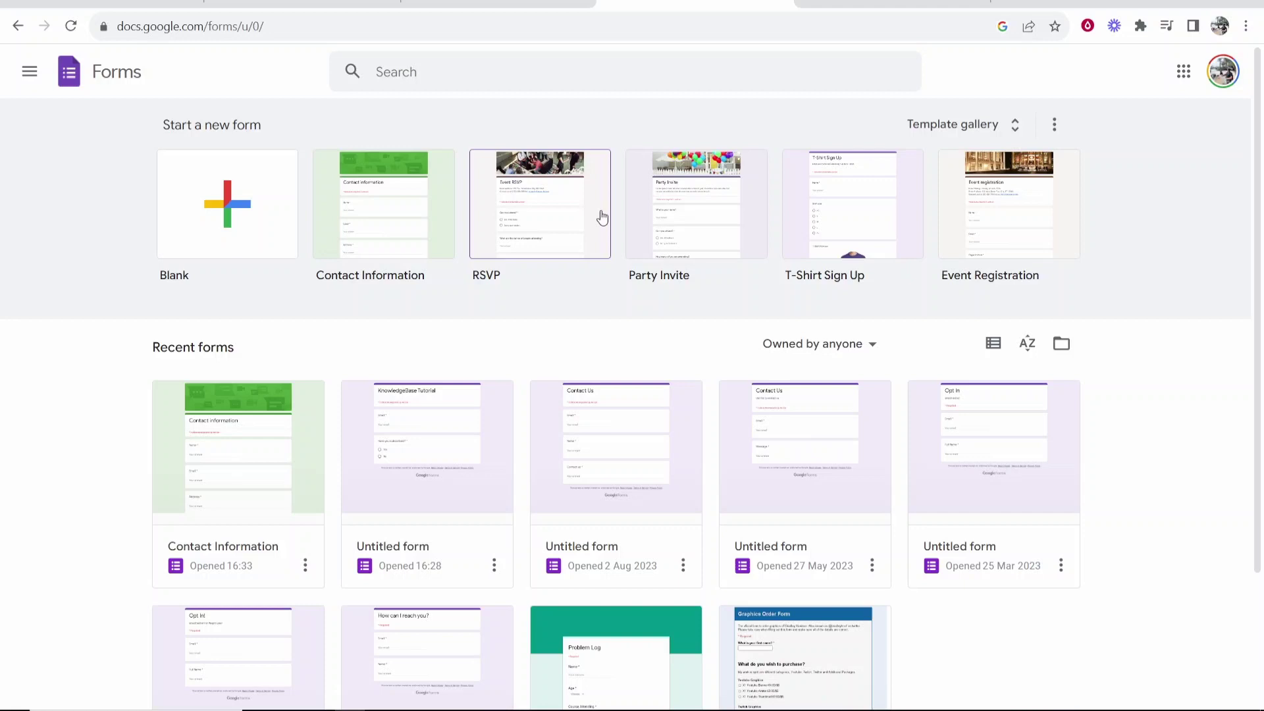
# Look over the recent forms on the Forms home page, then open the Template gallery
pyautogui.scroll(-3, 239, 198)
pyautogui.moveTo(248, 180); pyautogui.dragTo(146, 181)
pyautogui.click(147, 181)
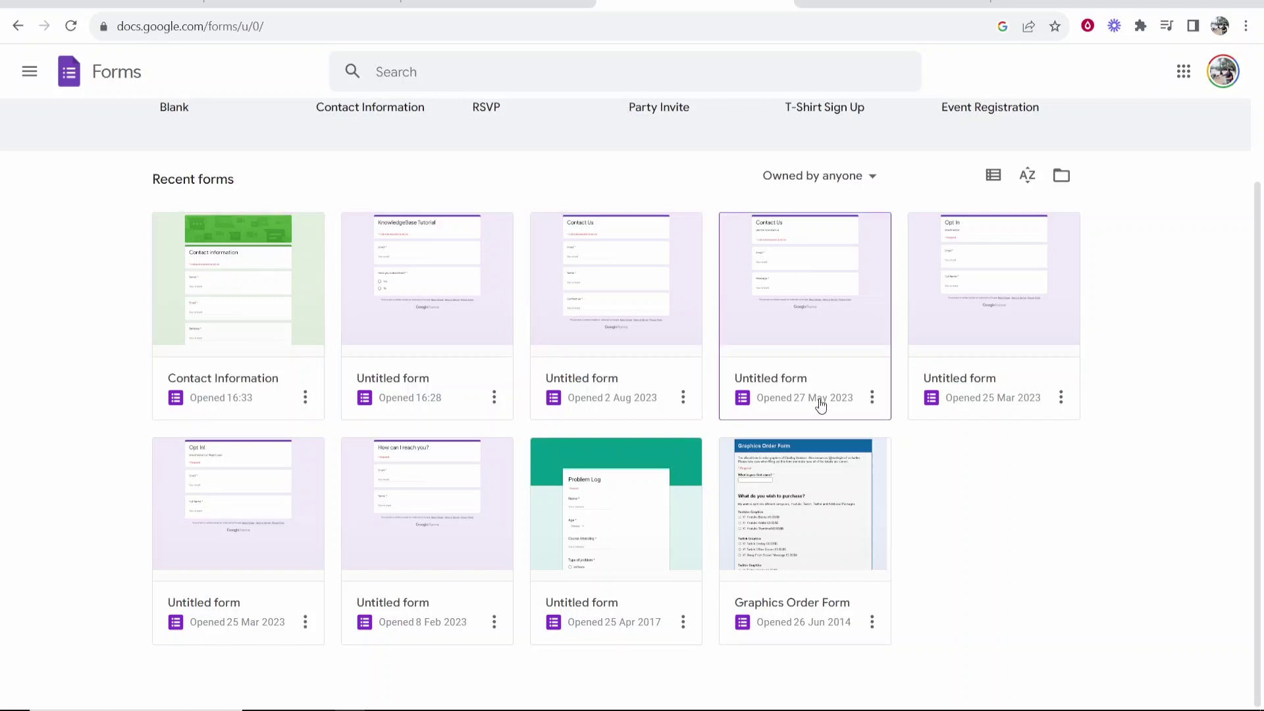
pyautogui.scroll(3, 816, 402)
pyautogui.click(961, 124)
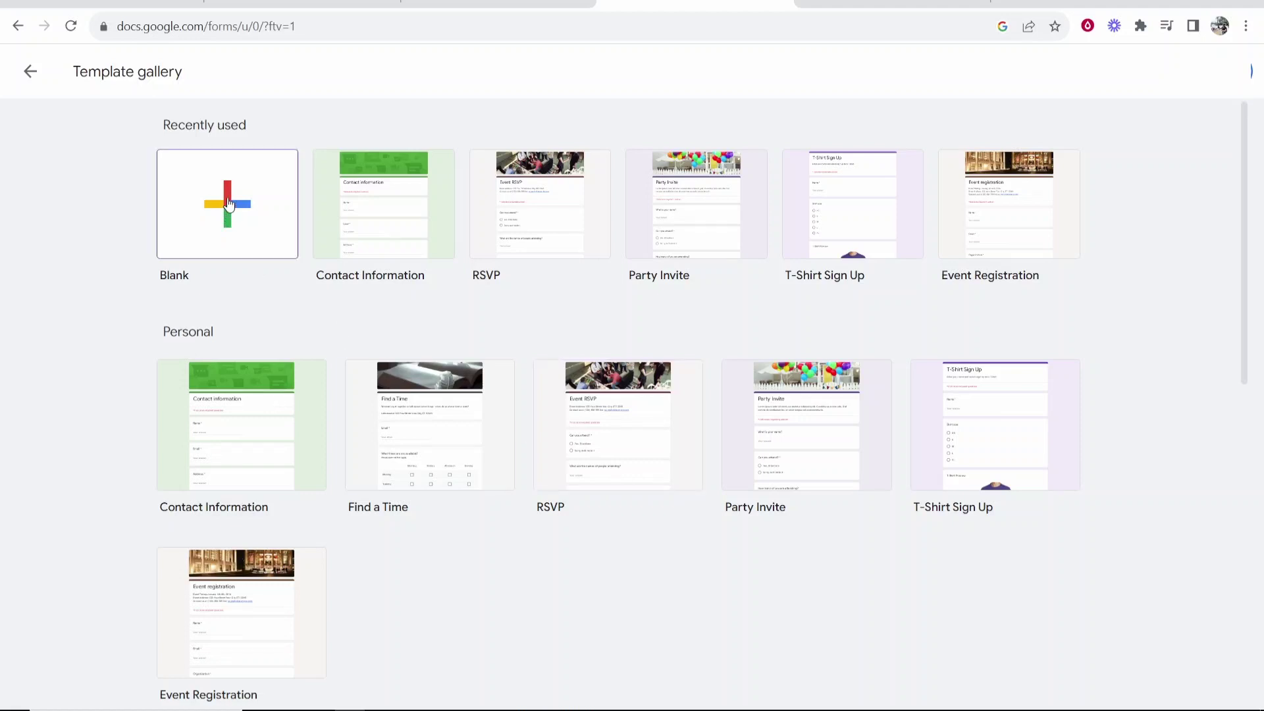
# Start a blank form, rename it 'Event #1', and move to its description field
pyautogui.click(228, 202)
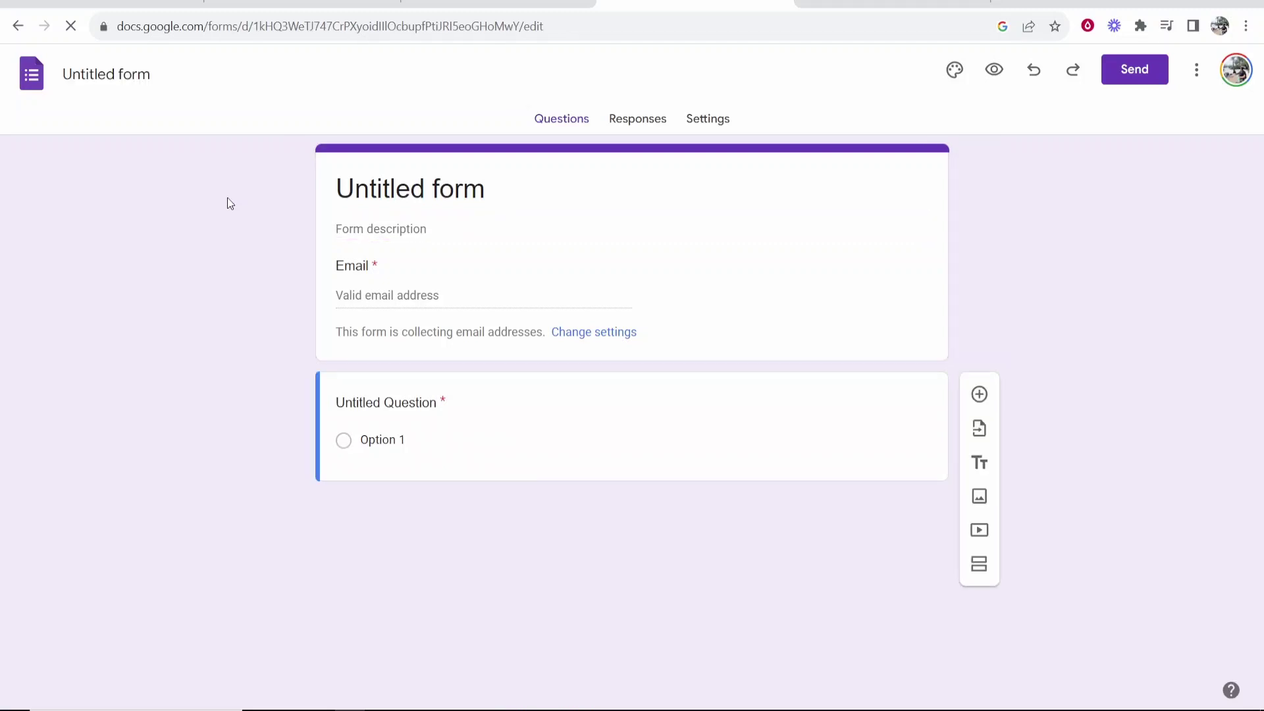
pyautogui.click(508, 186)
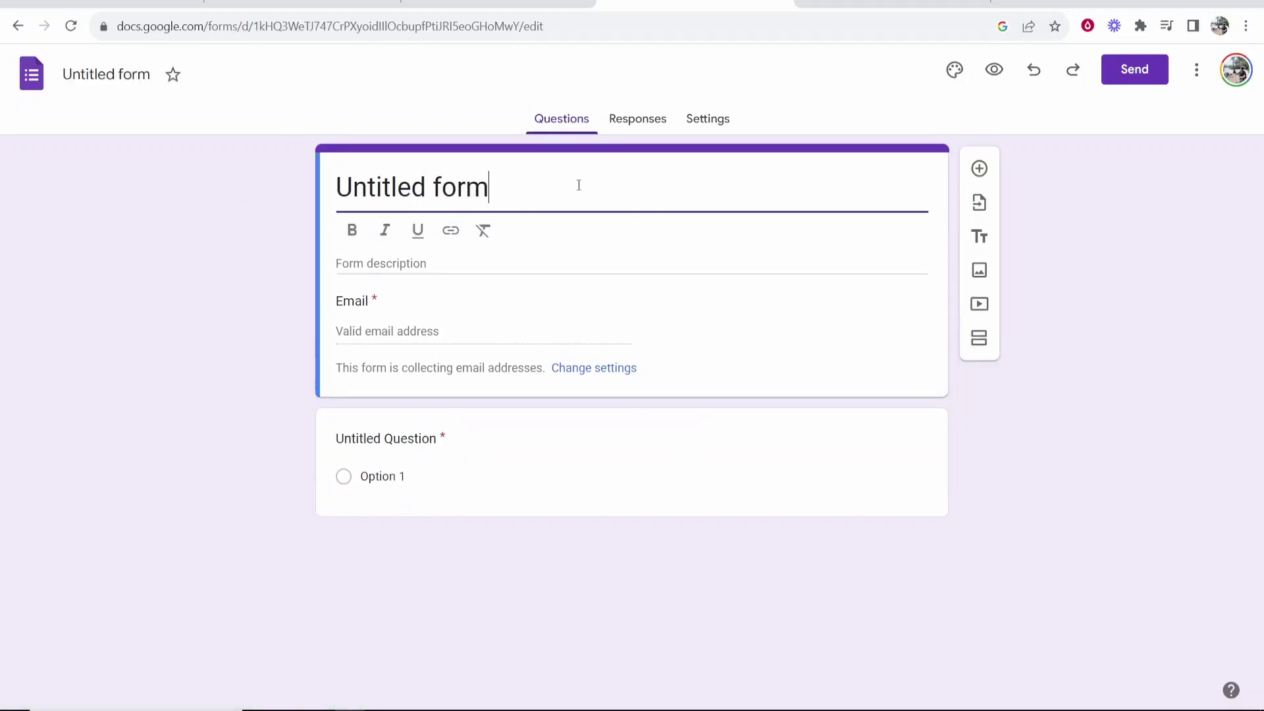
pyautogui.moveTo(579, 184); pyautogui.dragTo(307, 179)
pyautogui.press('BackSpace')
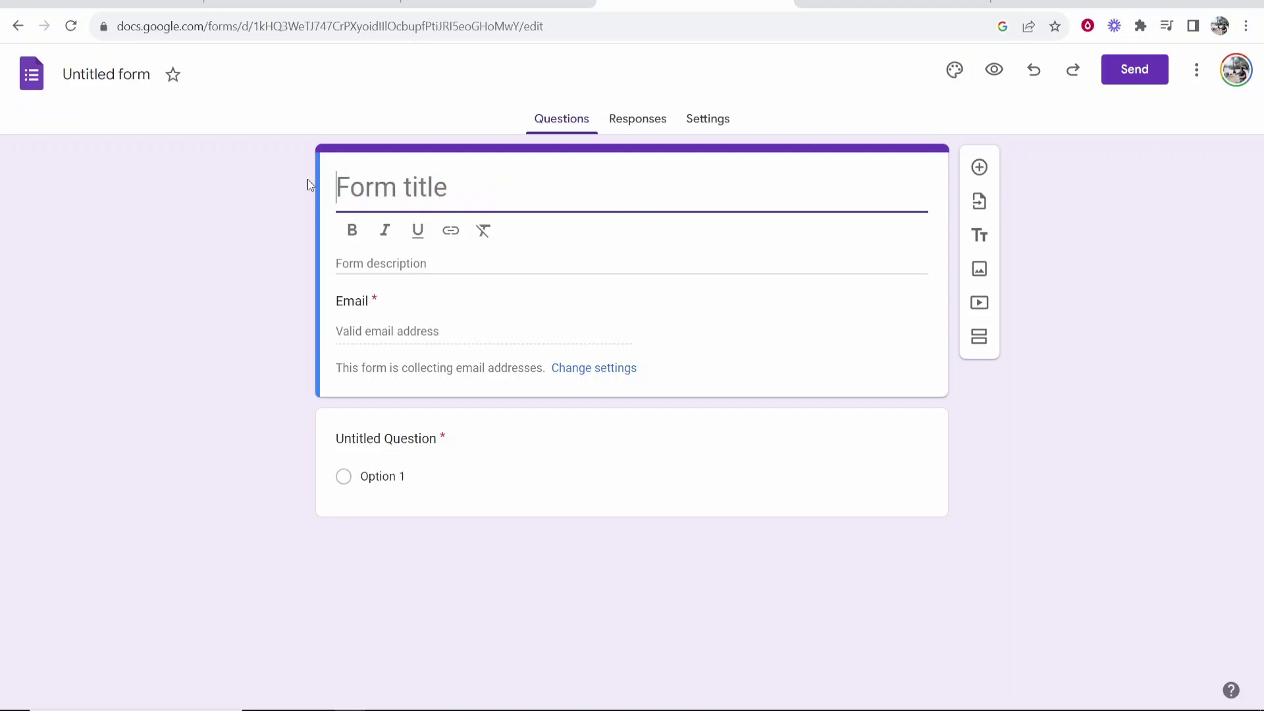
pyautogui.hotkey('ctrl', 'z')
pyautogui.press('BackSpace')
pyautogui.press('BackSpace')
pyautogui.press('BackSpace')
pyautogui.press('BackSpace')
pyautogui.press('BackSpace')
pyautogui.press('BackSpace')
pyautogui.press('BackSpace')
pyautogui.press('BackSpace')
pyautogui.press('BackSpace')
pyautogui.press('BackSpace')
pyautogui.press('BackSpace')
pyautogui.press('BackSpace')
pyautogui.press('BackSpace')
pyautogui.hotkey('ctrl', 'z')
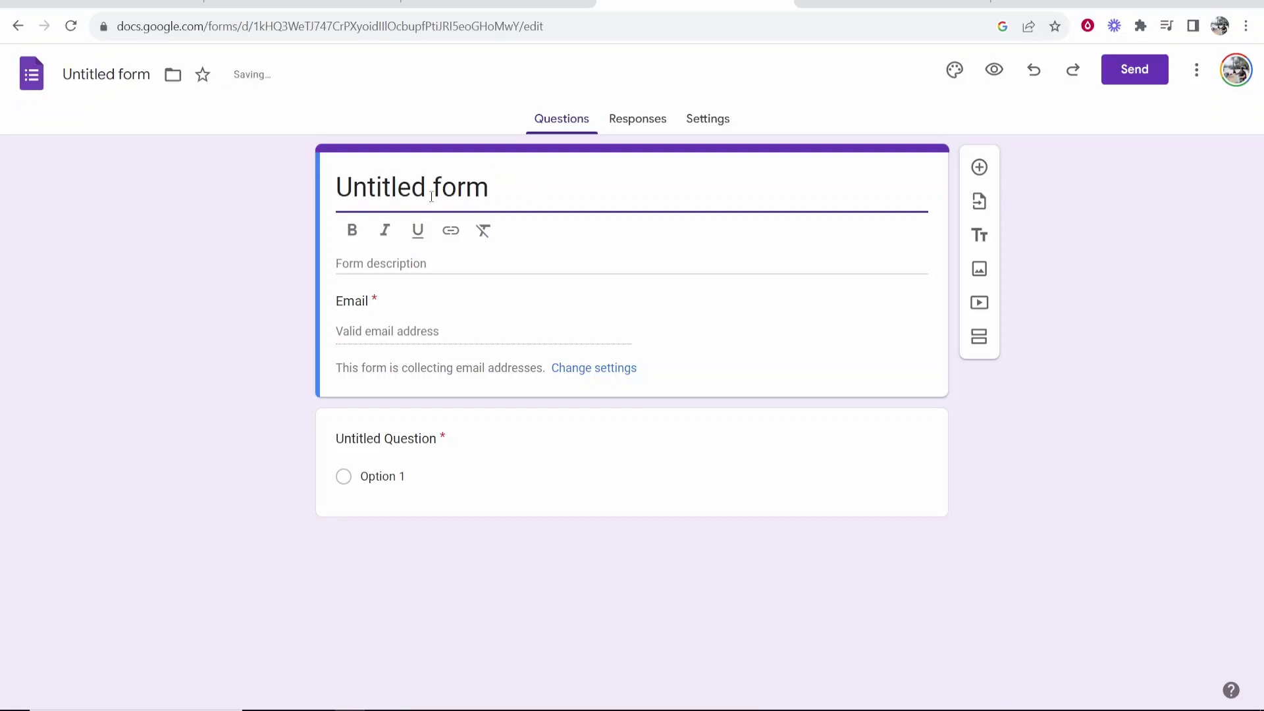
pyautogui.tripleClick(354, 195)
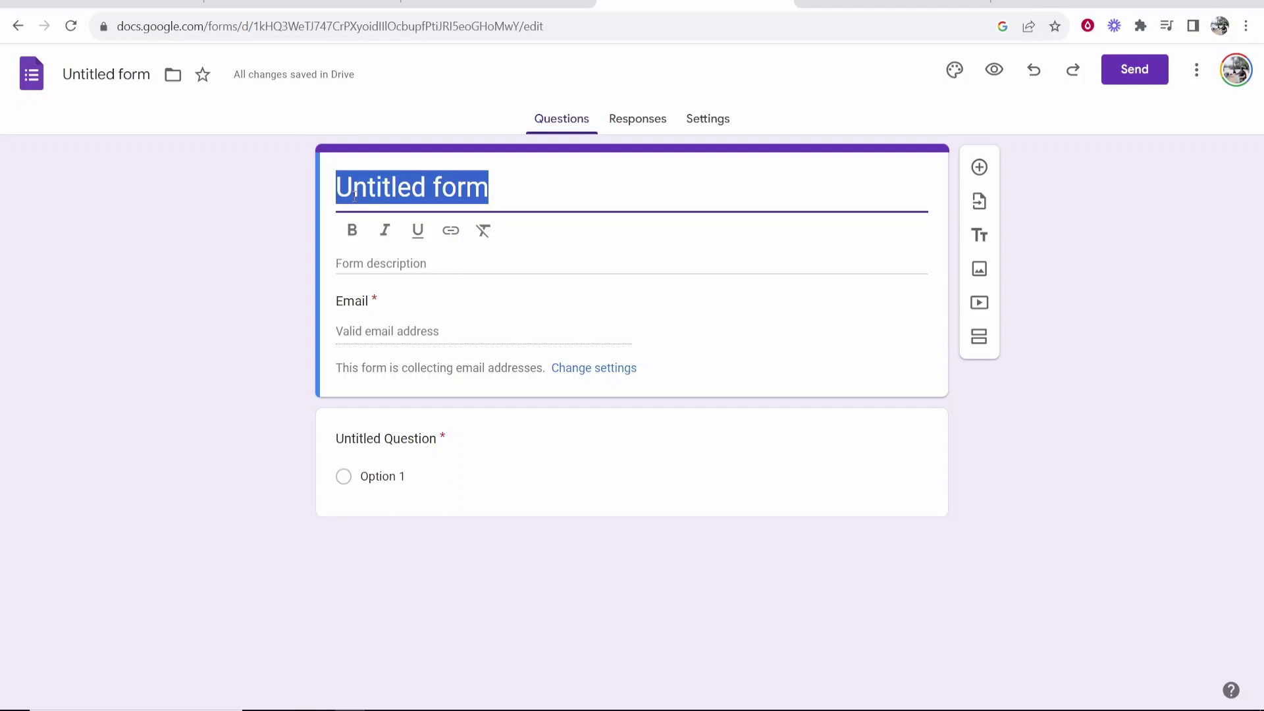
pyautogui.write('Event #1')
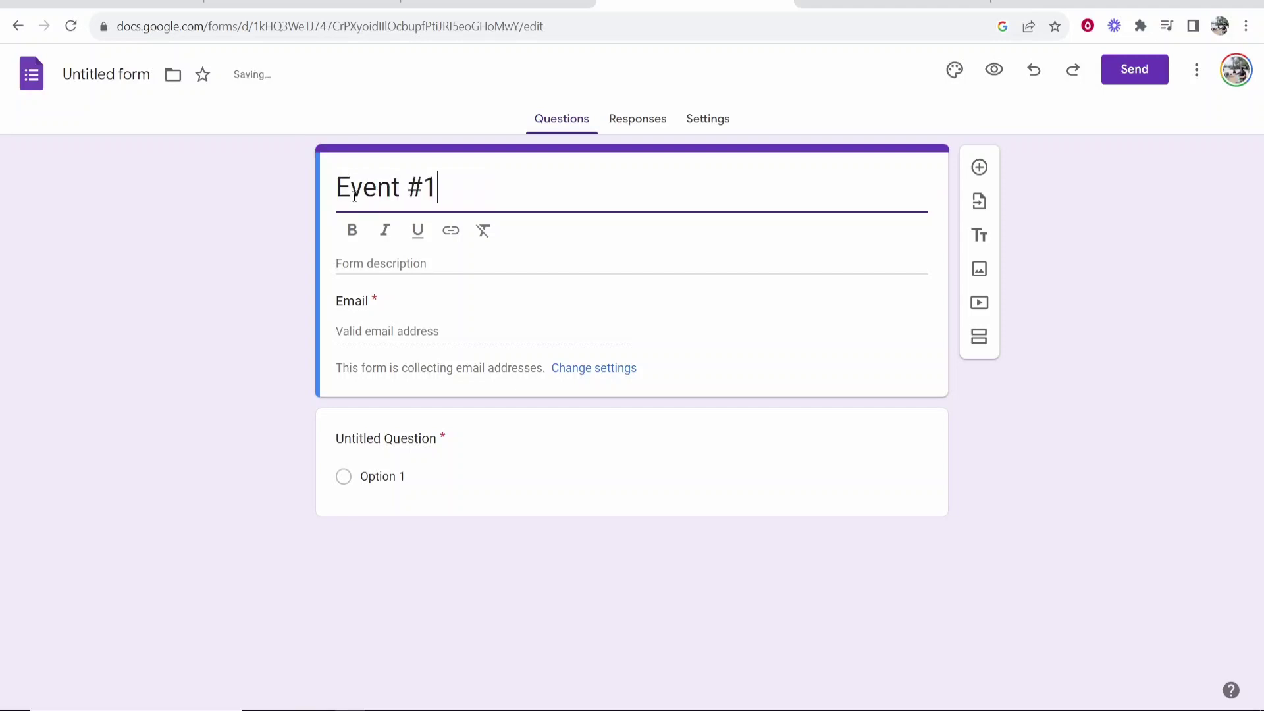
pyautogui.press('Tab')
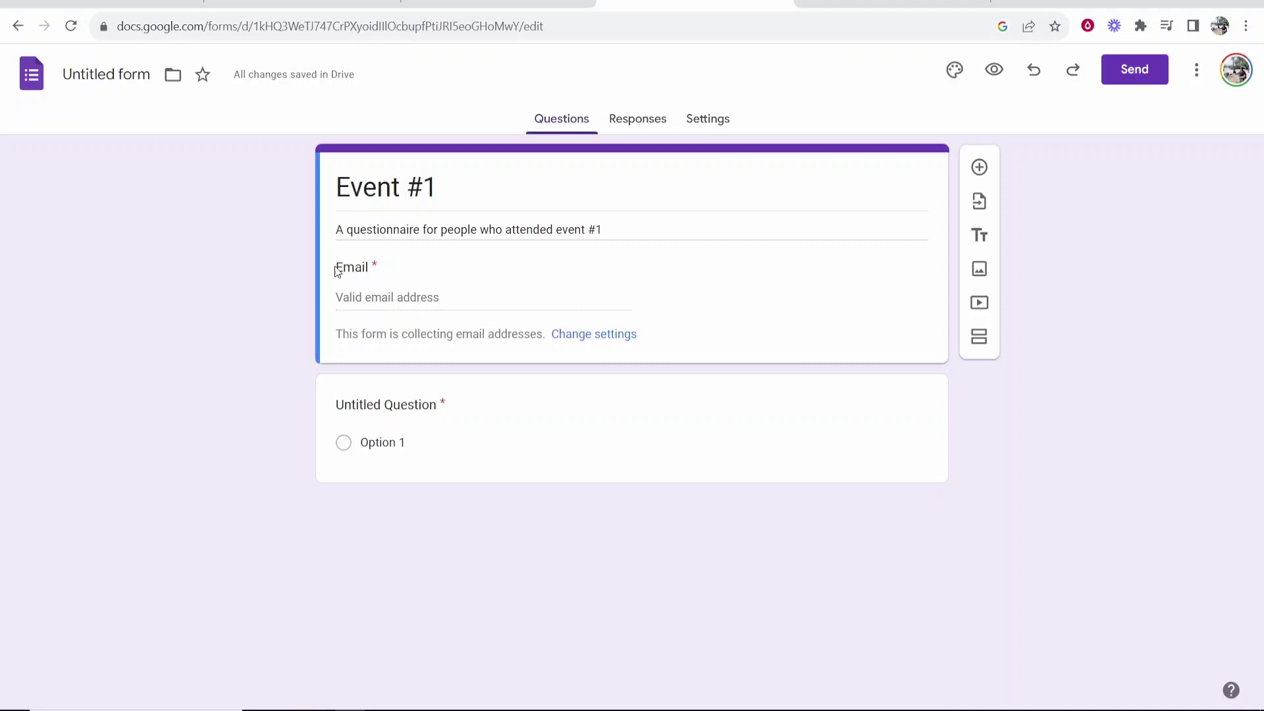
# Set the Form defaults email collection to 'Do not collect', then return to the questions
pyautogui.moveTo(337, 271); pyautogui.dragTo(409, 270)
pyautogui.click(592, 334)
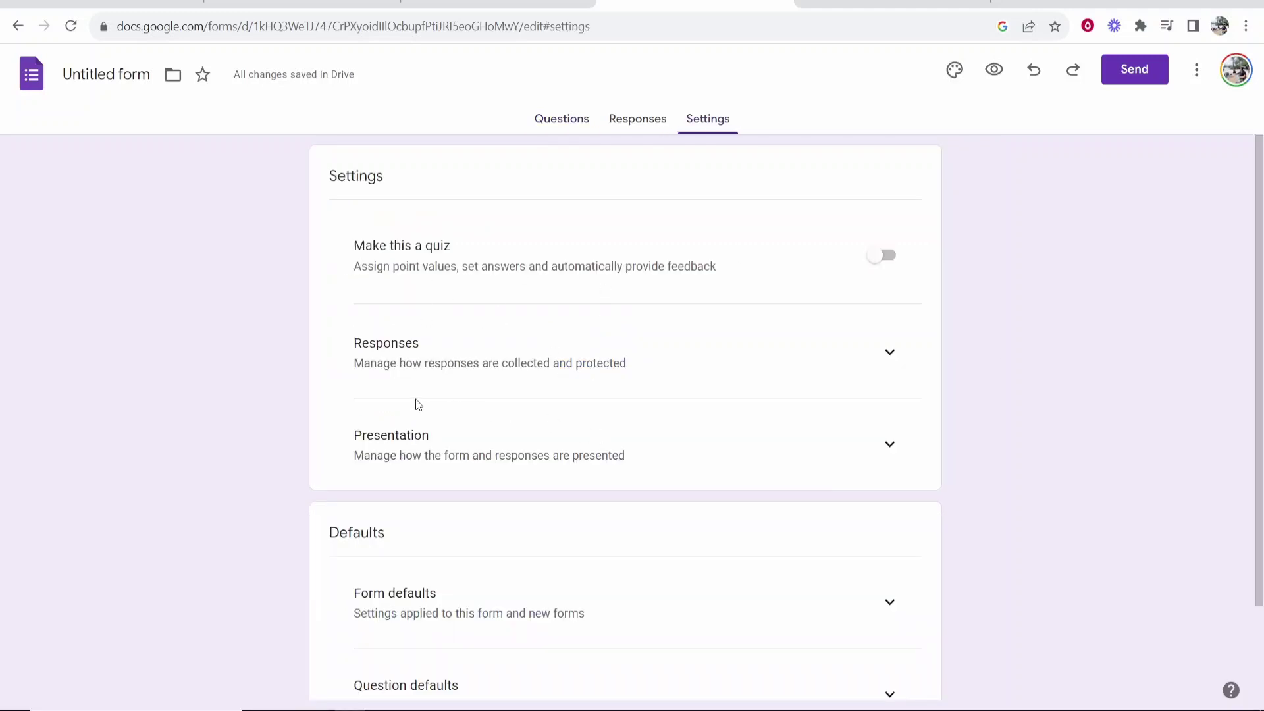
pyautogui.scroll(-2, 418, 404)
pyautogui.moveTo(334, 420); pyautogui.dragTo(408, 417)
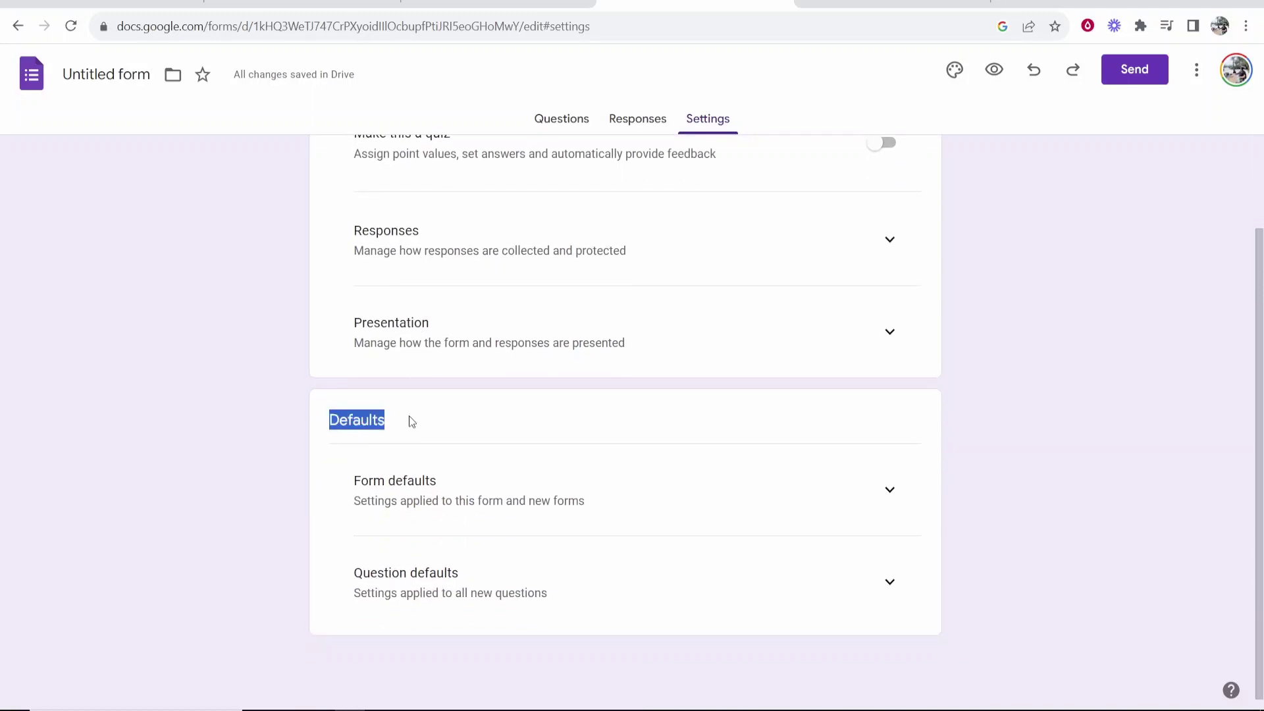
pyautogui.click(750, 485)
pyautogui.click(750, 485)
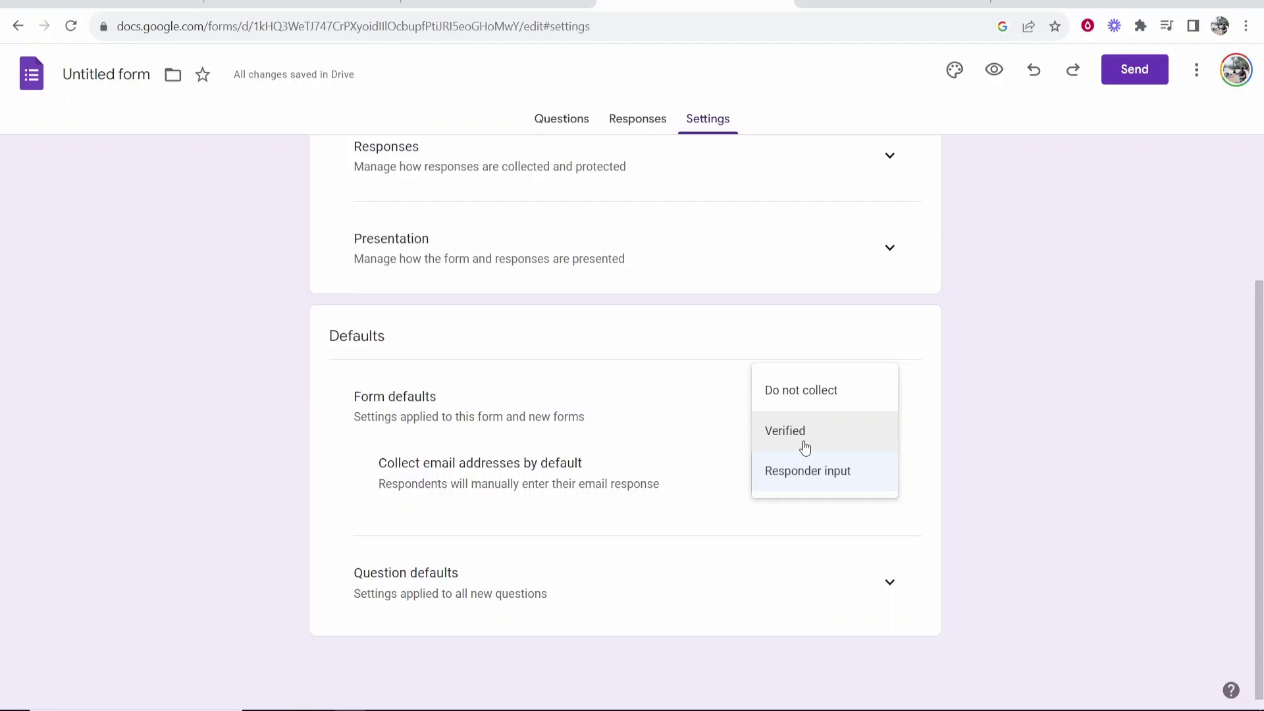
pyautogui.click(869, 483)
pyautogui.click(875, 488)
pyautogui.click(820, 391)
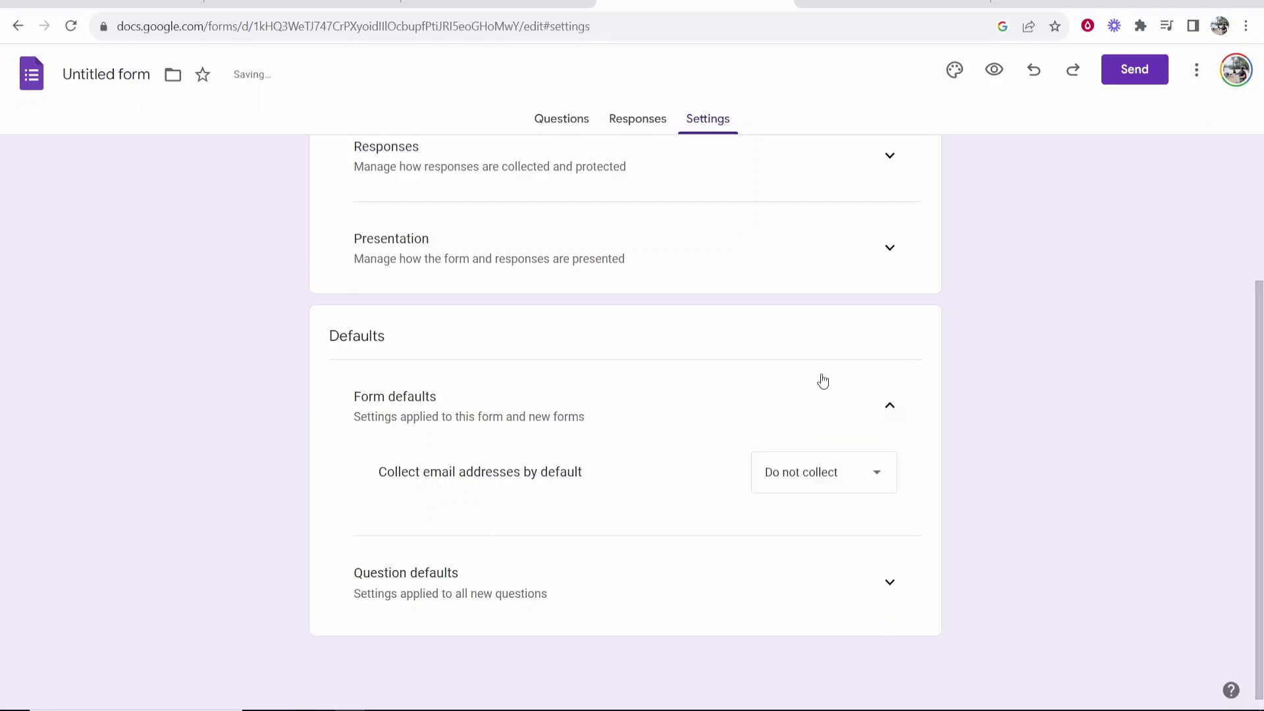
pyautogui.click(541, 123)
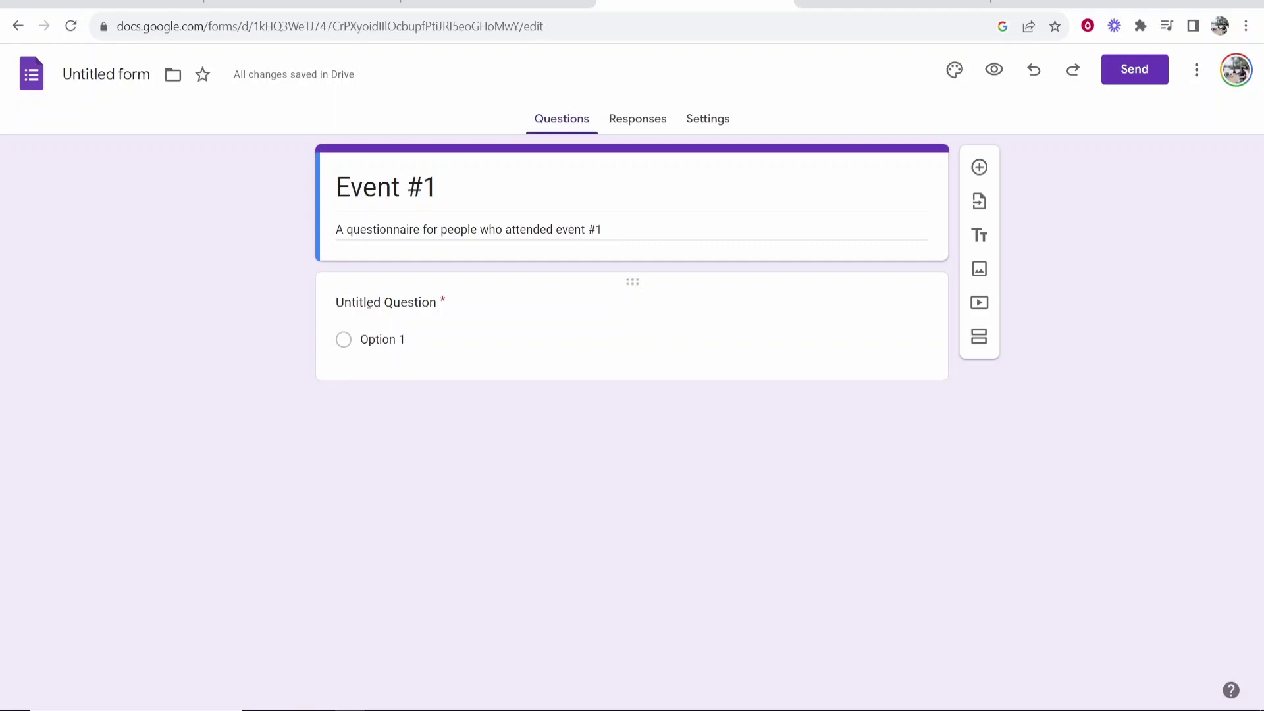
# Title the first question 'Did you attend the event?' with answer choices Yes and No
pyautogui.click(369, 302)
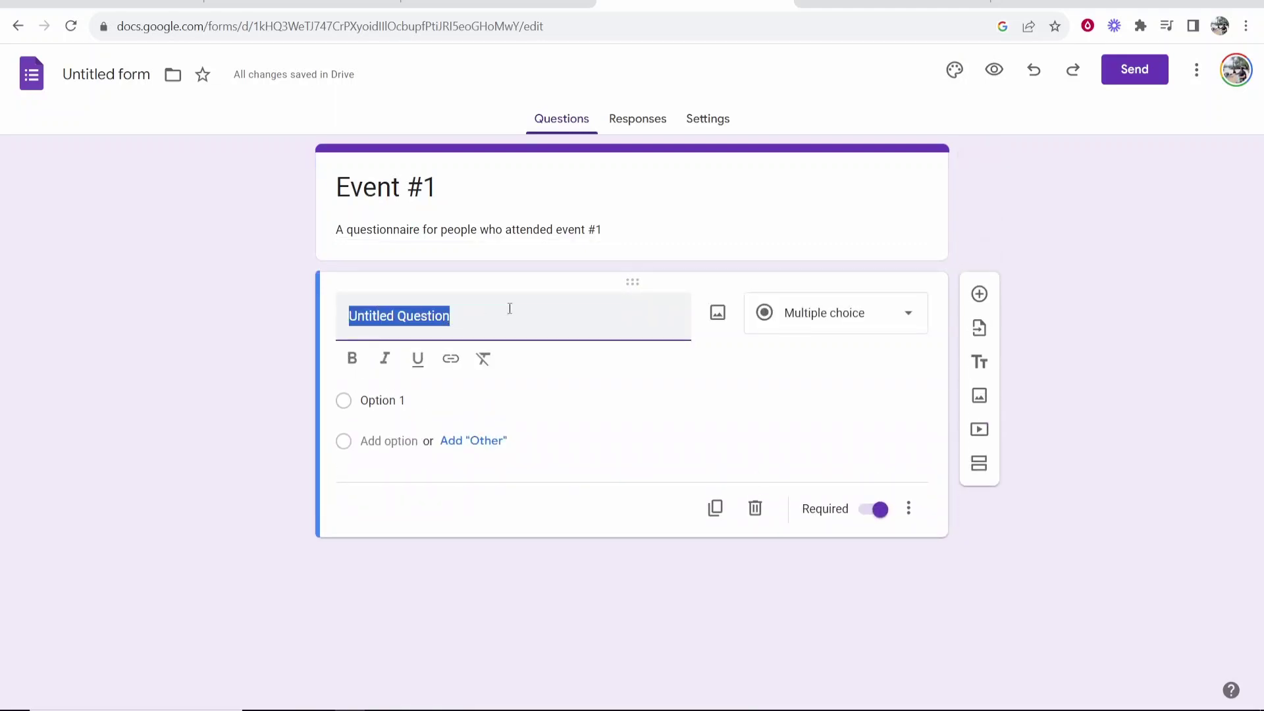
pyautogui.write('Did yo')
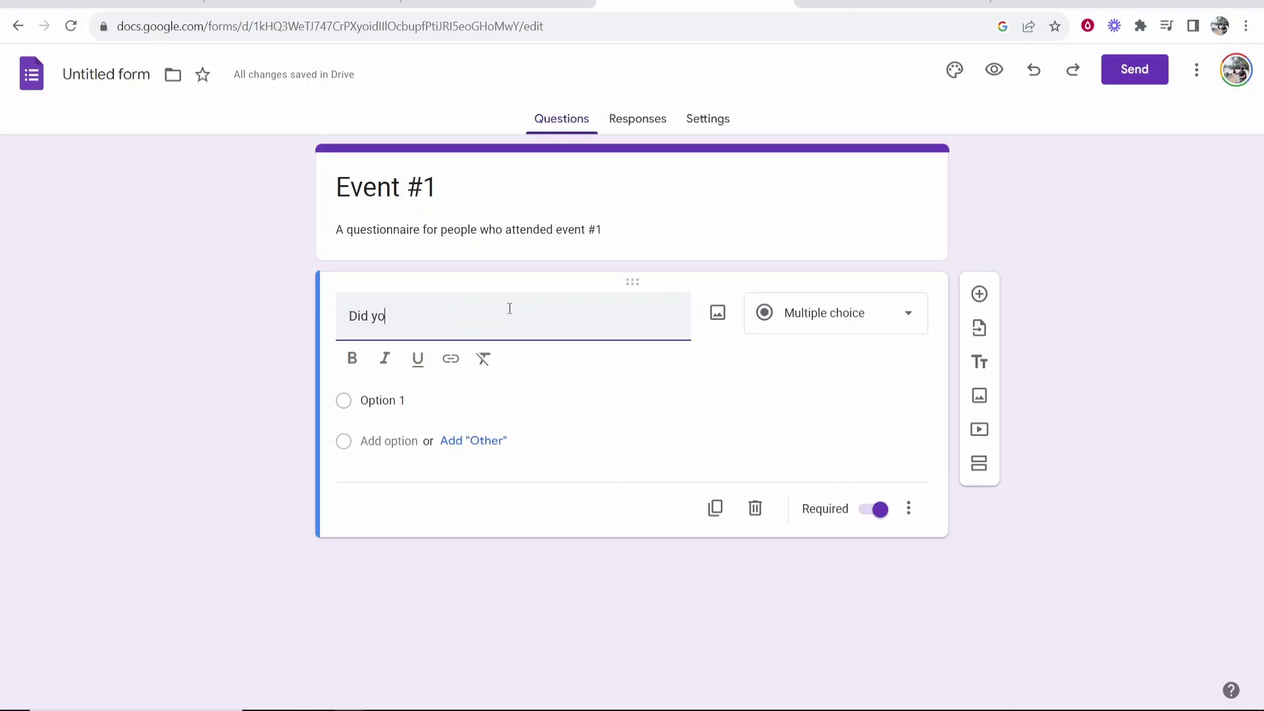
pyautogui.write('u attend the event?')
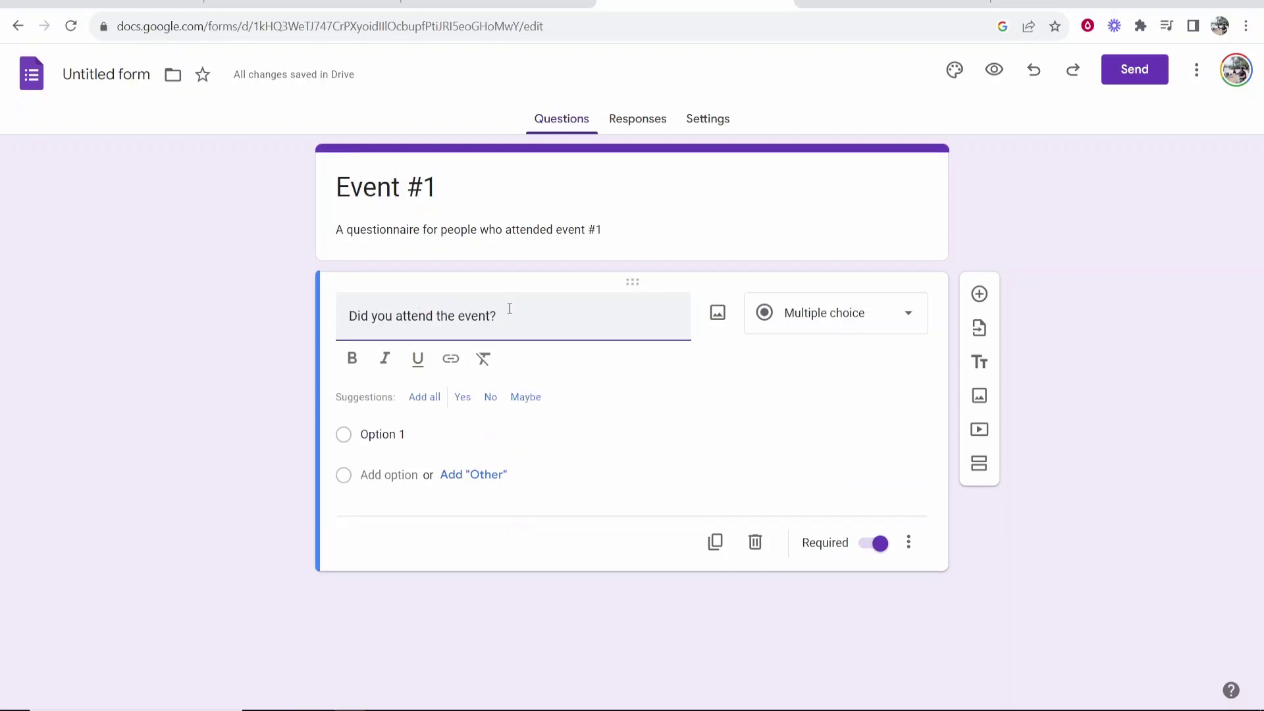
pyautogui.click(473, 440)
pyautogui.click(437, 398)
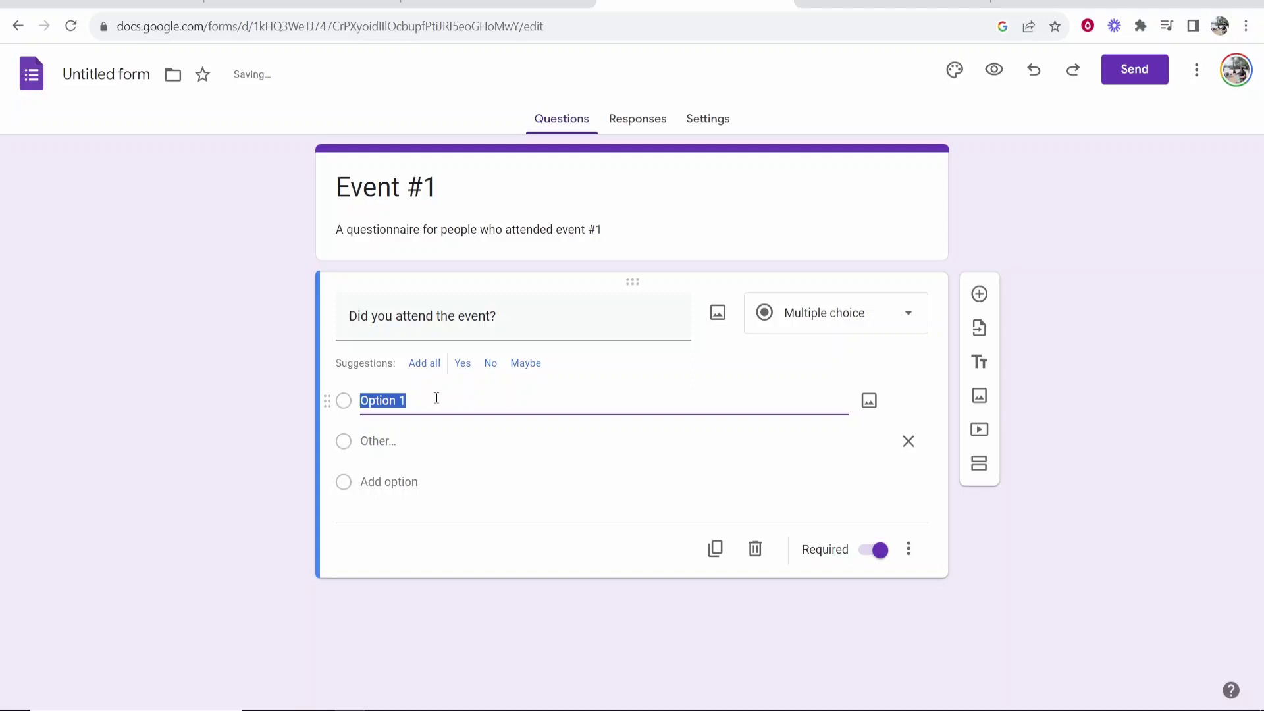
pyautogui.write('Yes')
pyautogui.press('Return')
pyautogui.write('No')
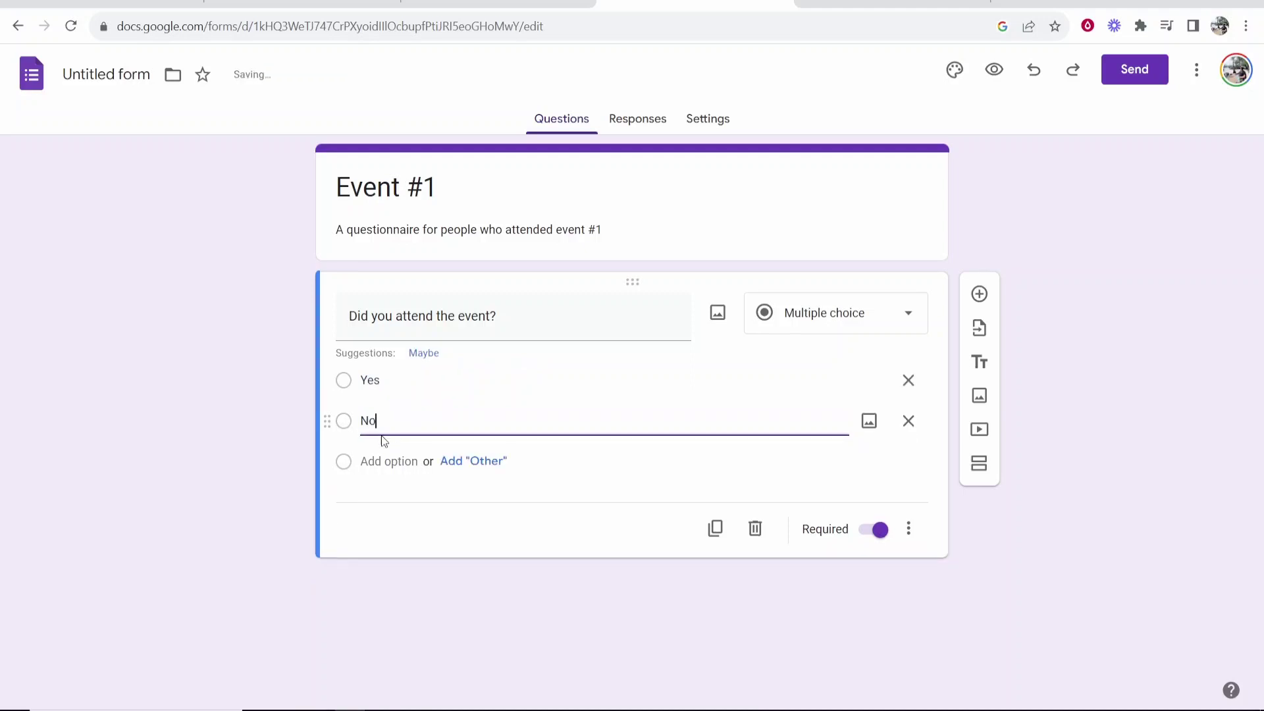
pyautogui.click(659, 481)
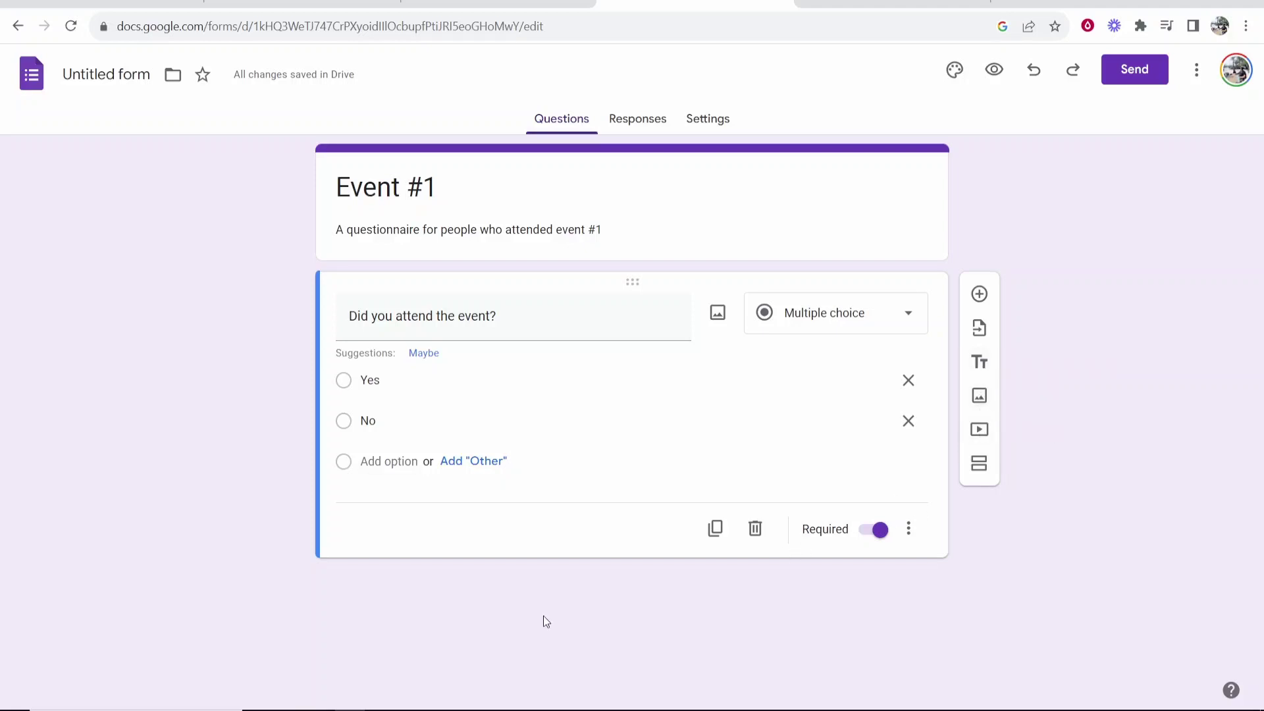
# Add a Paragraph question titled 'What Did You Enjoy About the event? (Be Specific)'
pyautogui.click(989, 294)
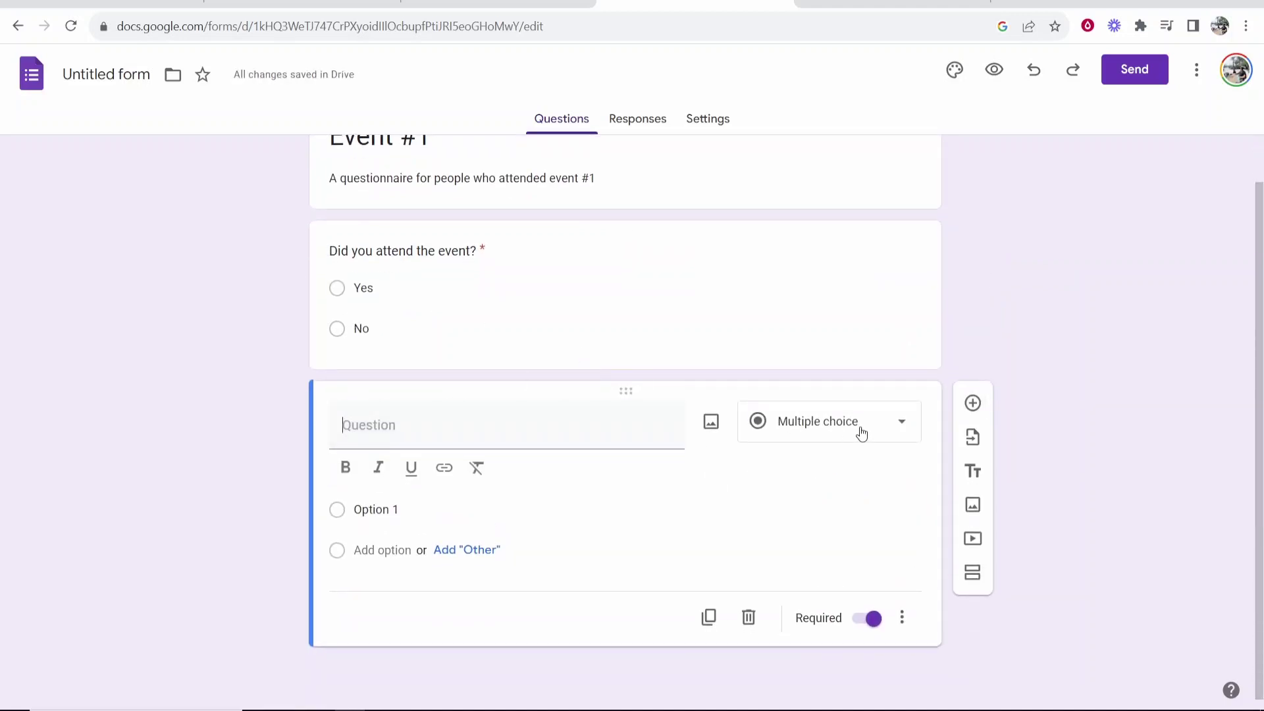
pyautogui.click(860, 429)
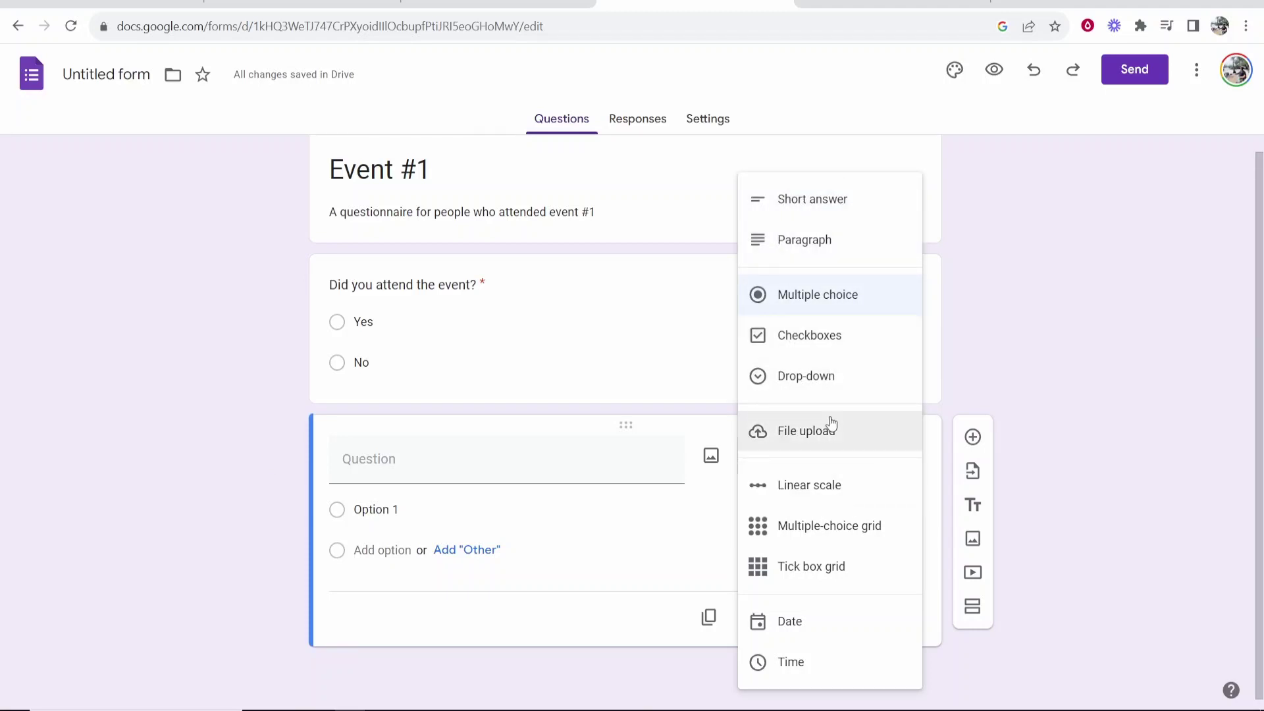
pyautogui.click(754, 240)
pyautogui.click(486, 488)
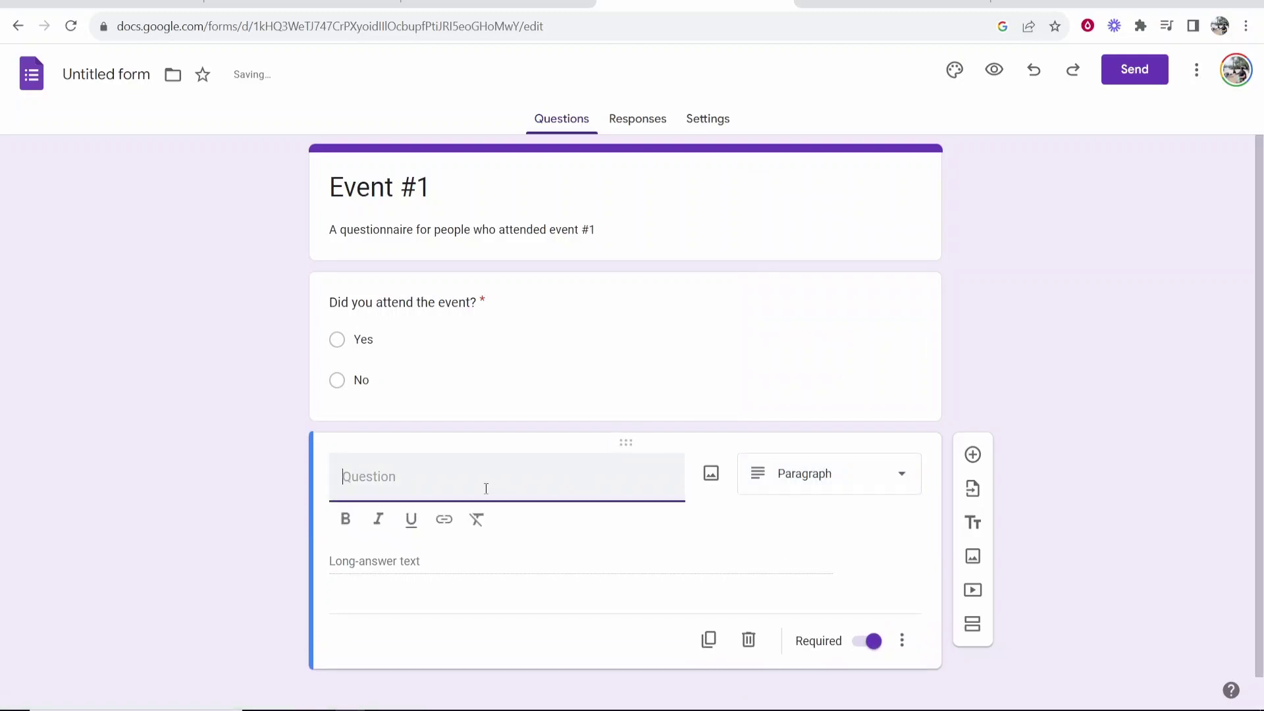
pyautogui.write('What Did ')
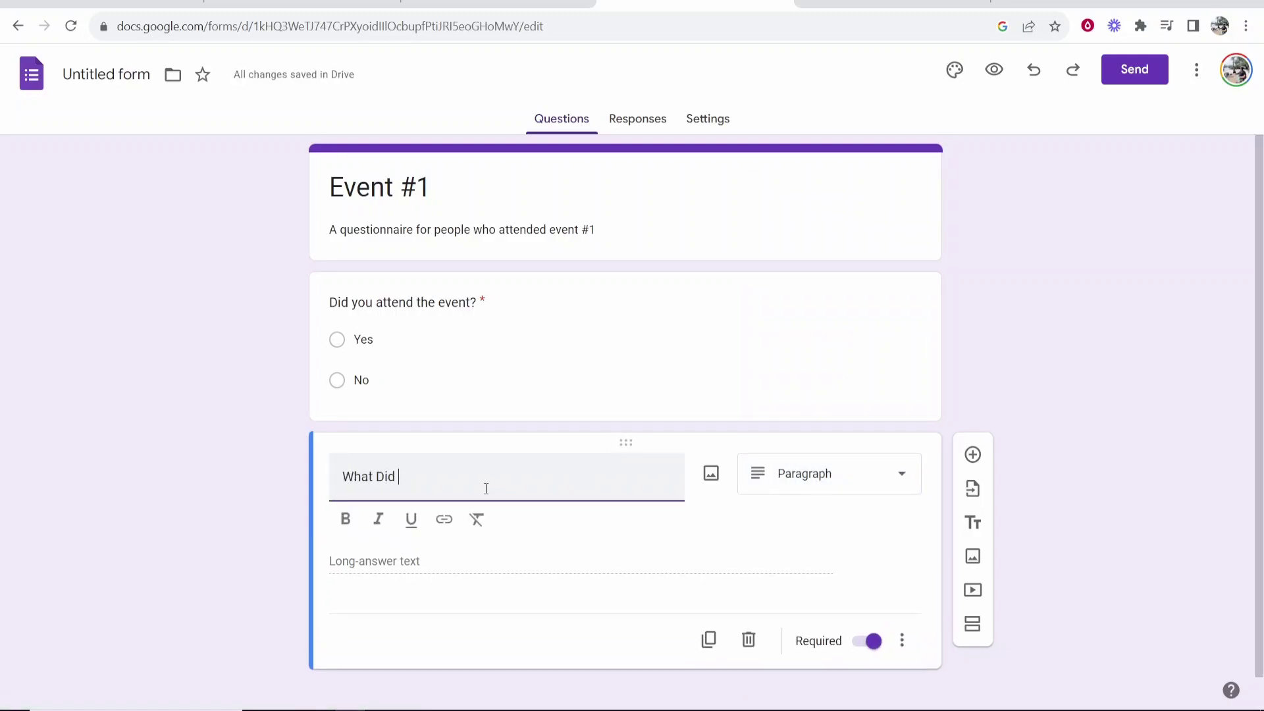
pyautogui.write('You Enjoy About')
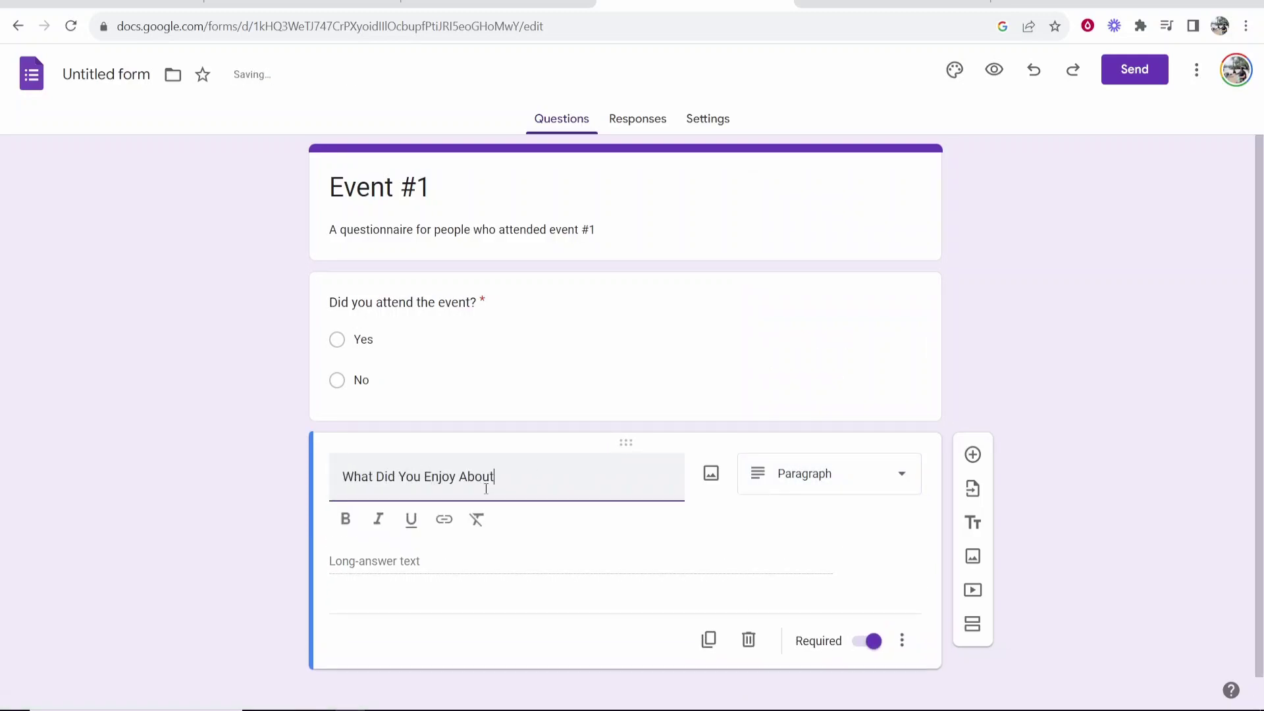
pyautogui.write(' the event? (Be Specific)')
pyautogui.click(1087, 381)
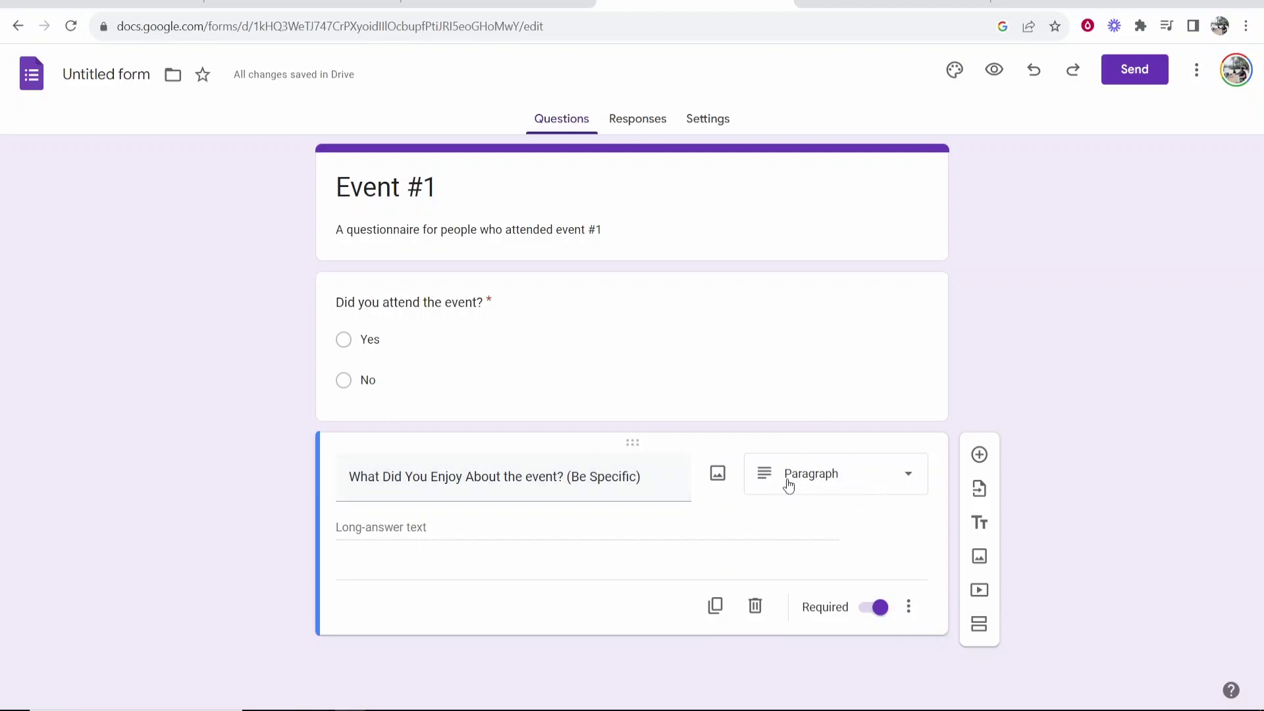
# Add a third untitled question and drag the paragraph question above the attendance question
pyautogui.click(979, 454)
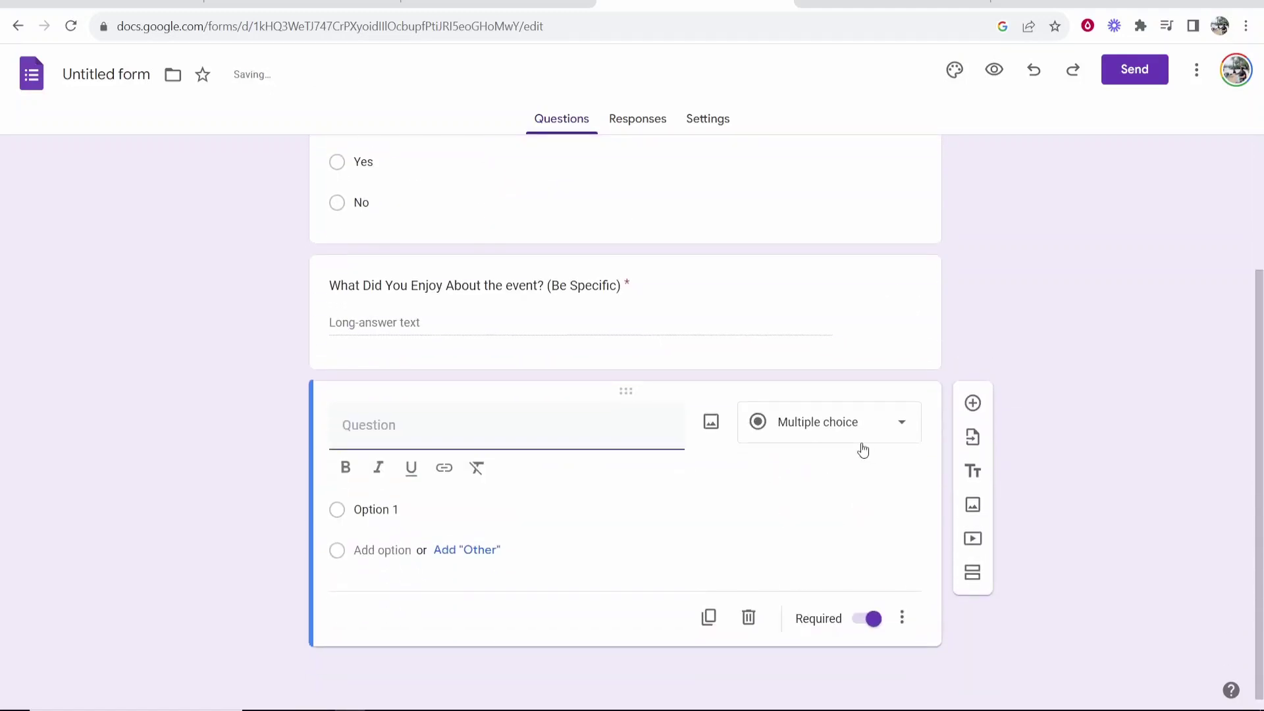
pyautogui.scroll(3, 592, 431)
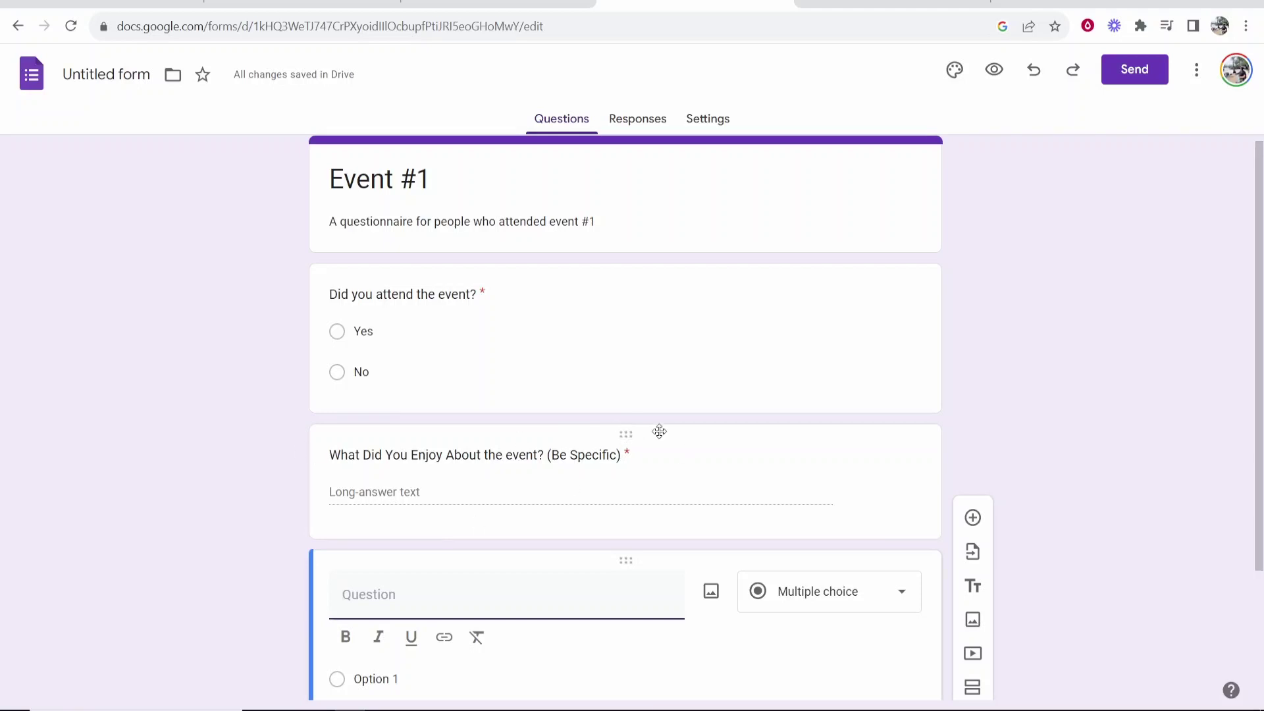
pyautogui.moveTo(621, 435); pyautogui.dragTo(593, 271)
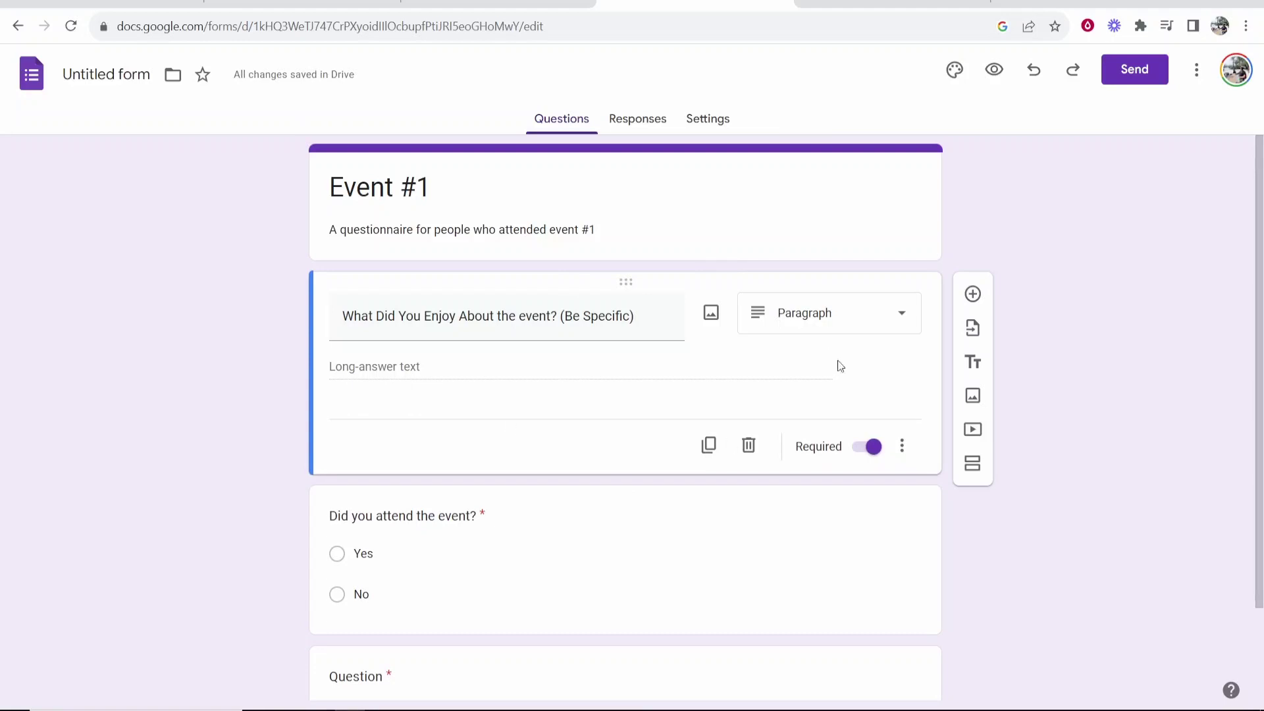
# Apply the Red orange theme colour and open the Send form dialog
pyautogui.click(954, 71)
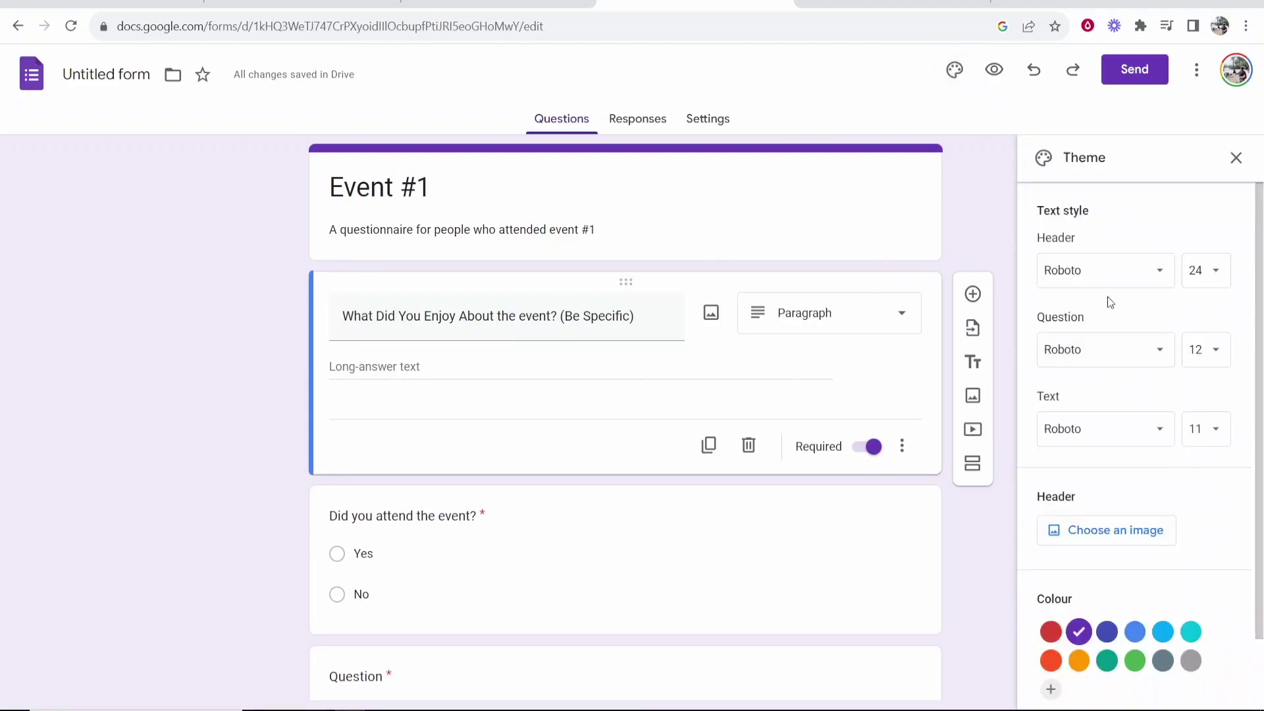
pyautogui.scroll(-1, 1099, 267)
pyautogui.click(1051, 582)
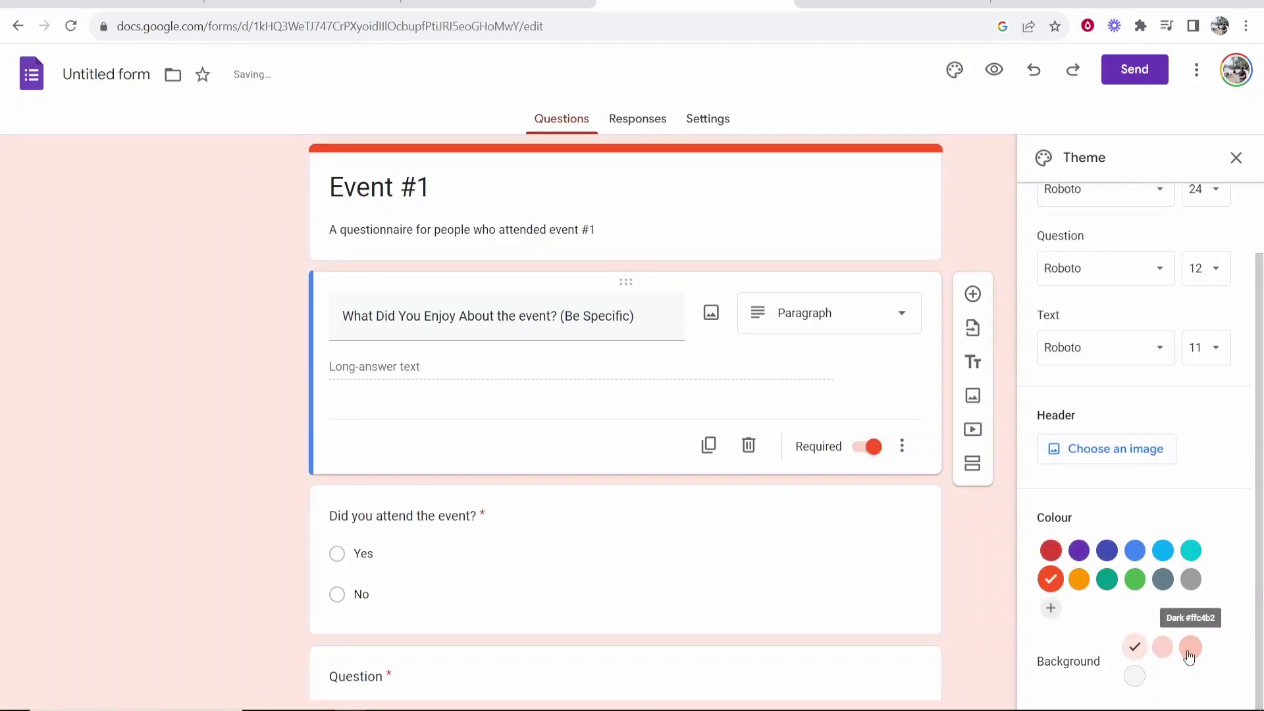
pyautogui.click(1236, 156)
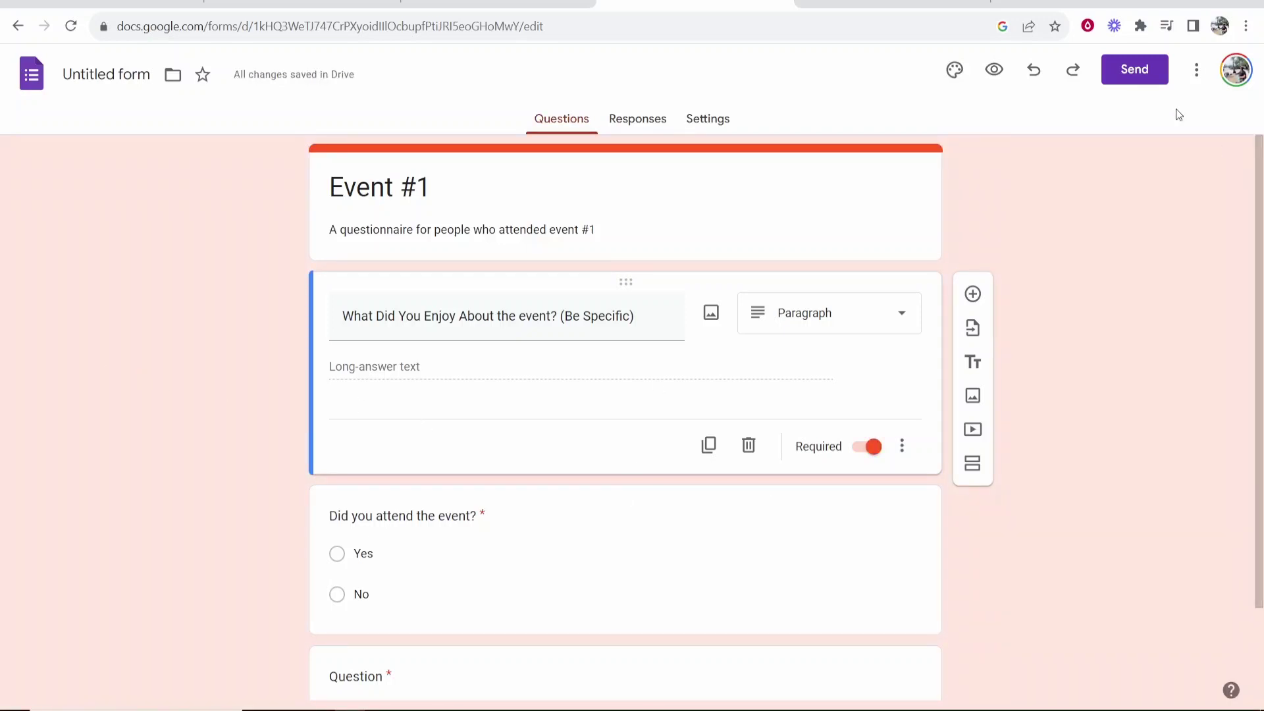
pyautogui.click(1139, 67)
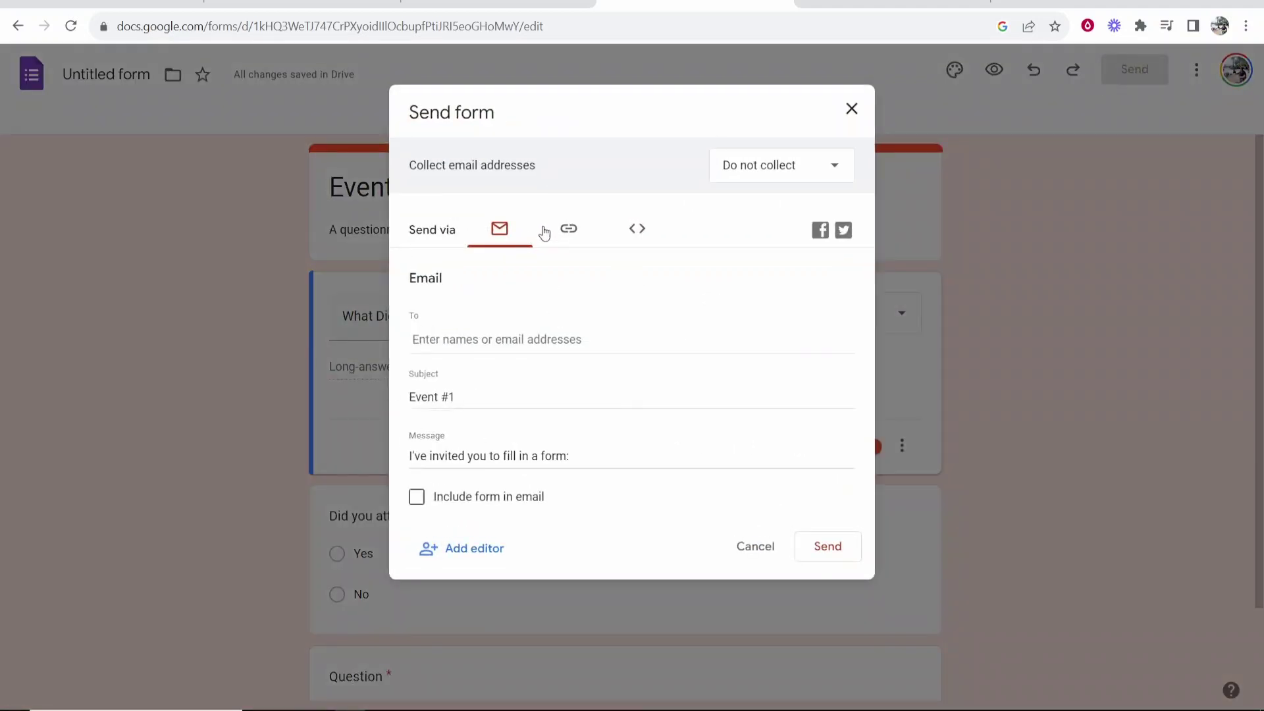
# Choose the Link option, tick Shorten URL, and copy the forms.gle link
pyautogui.click(570, 236)
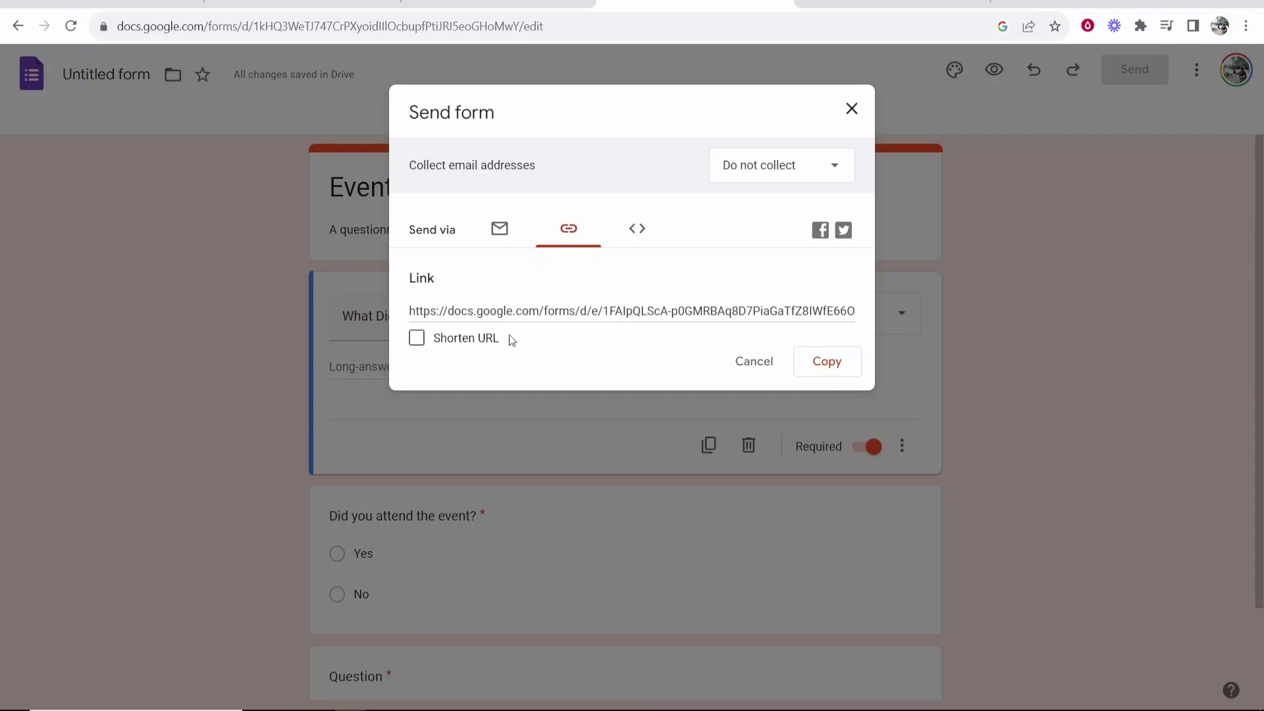
pyautogui.click(410, 313)
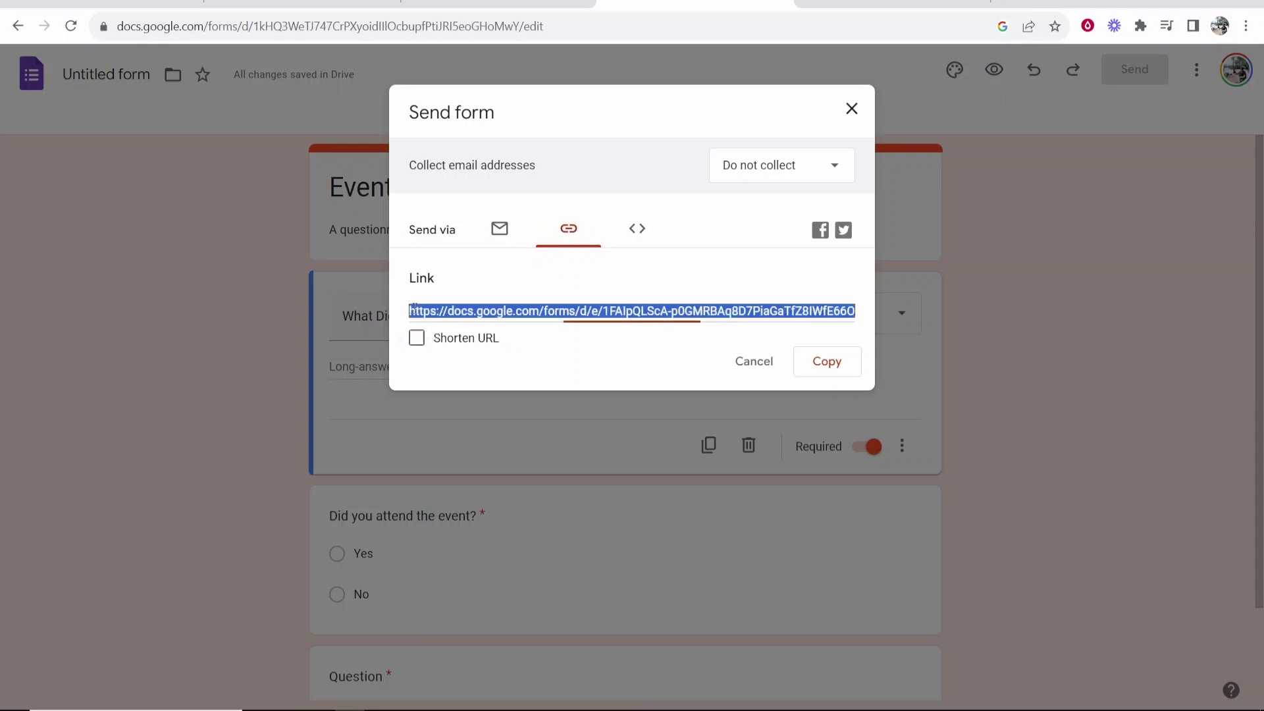
pyautogui.click(416, 337)
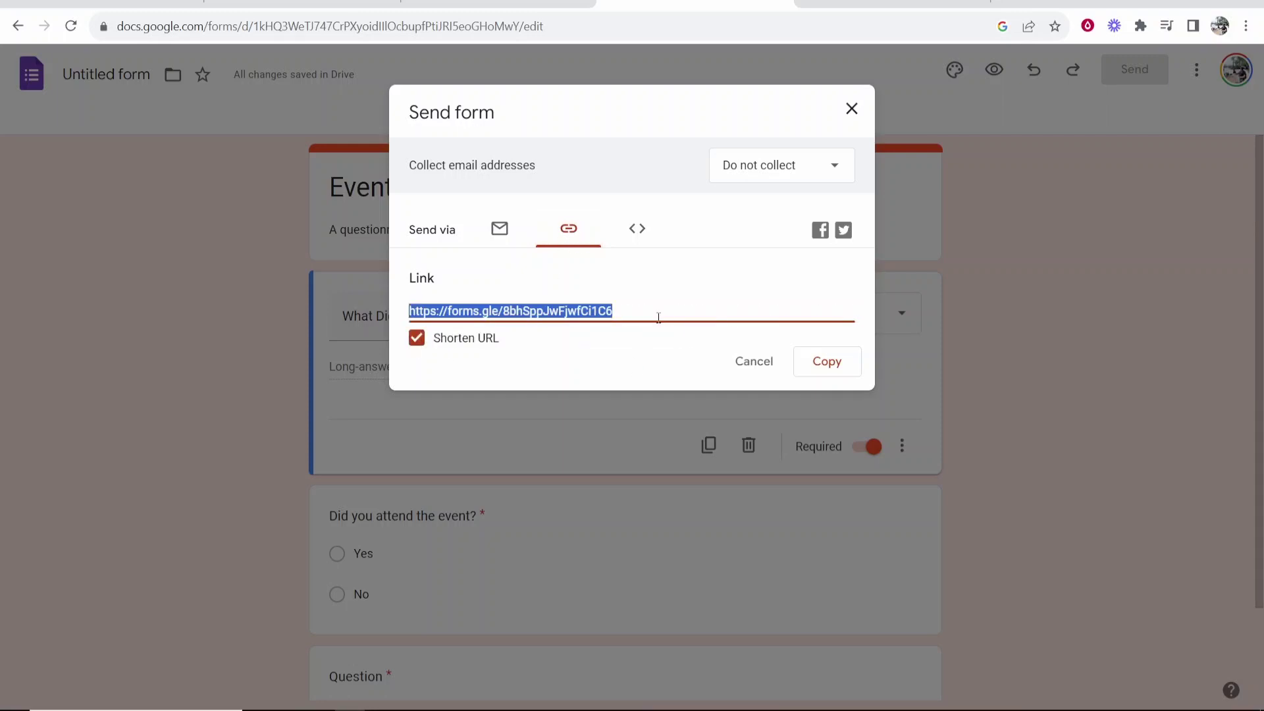
pyautogui.click(827, 361)
pyautogui.click(1246, 25)
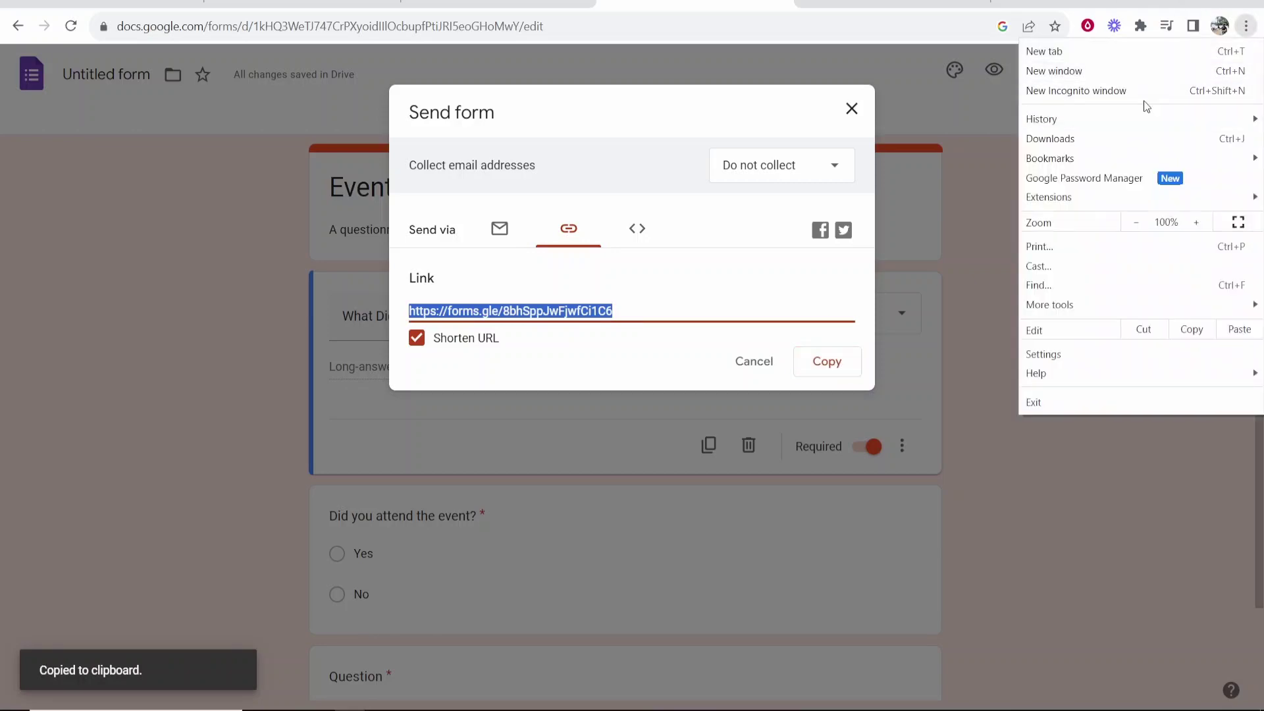
# Load the shortened link in an incognito window and test-answer with 'hasdada' and No
pyautogui.click(1135, 92)
pyautogui.hotkey('ctrl', 'v')
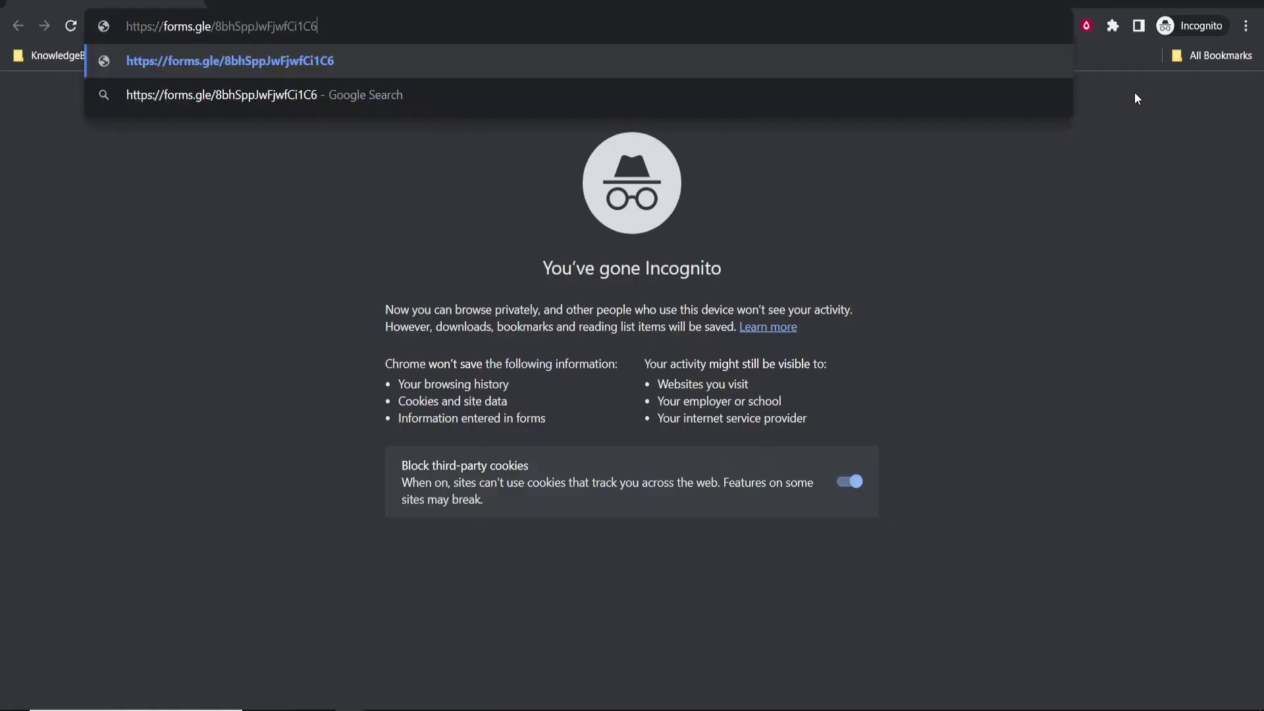
pyautogui.press('Return')
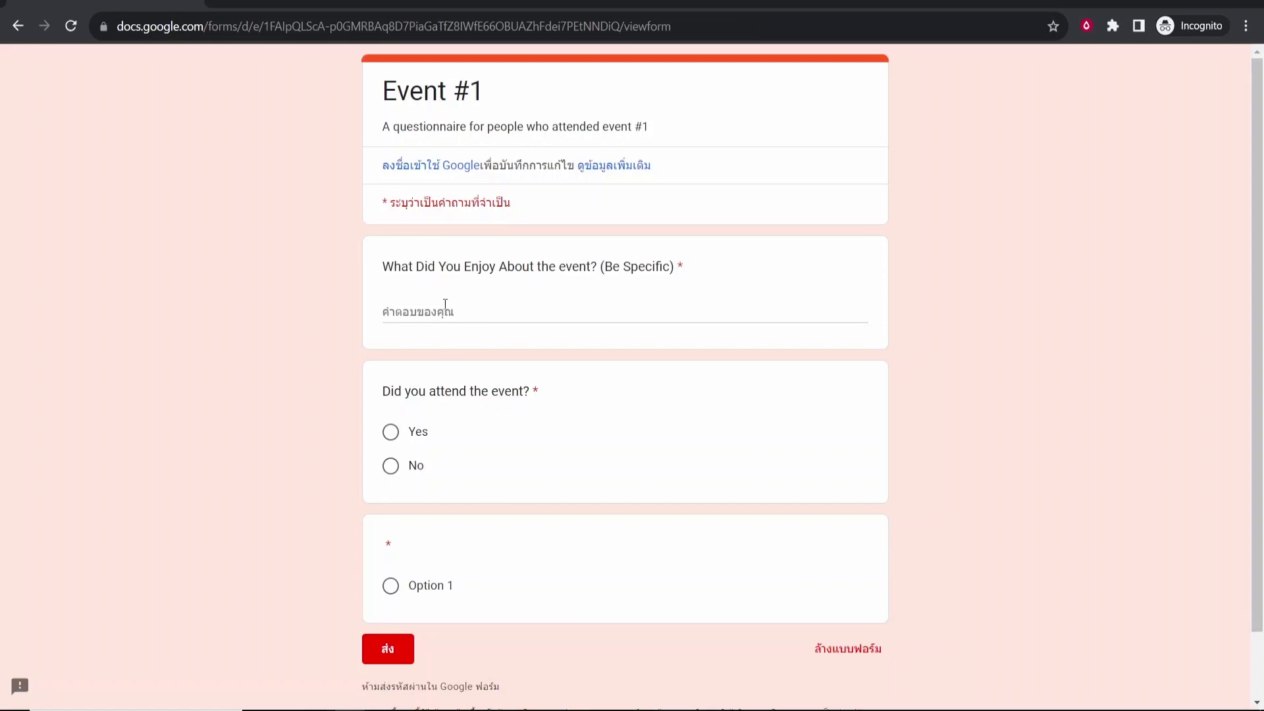
pyautogui.click(445, 304)
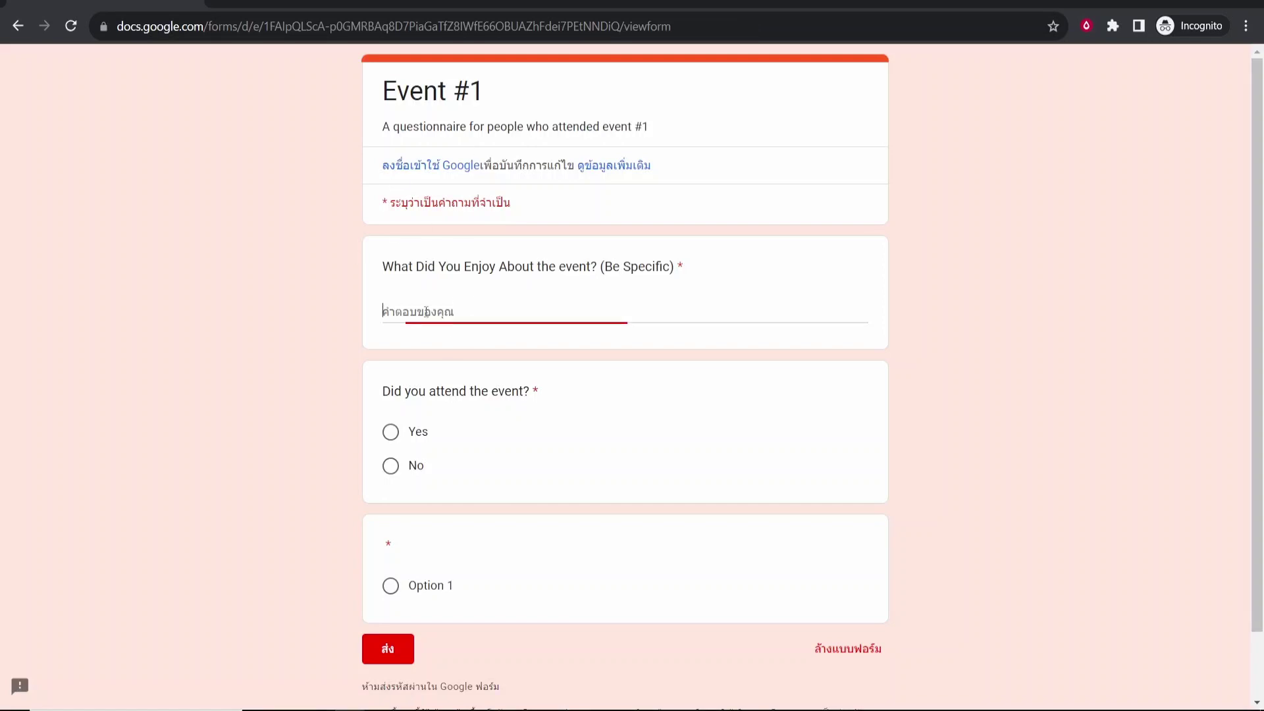
pyautogui.write('hasdada')
pyautogui.scroll(-1, 484, 418)
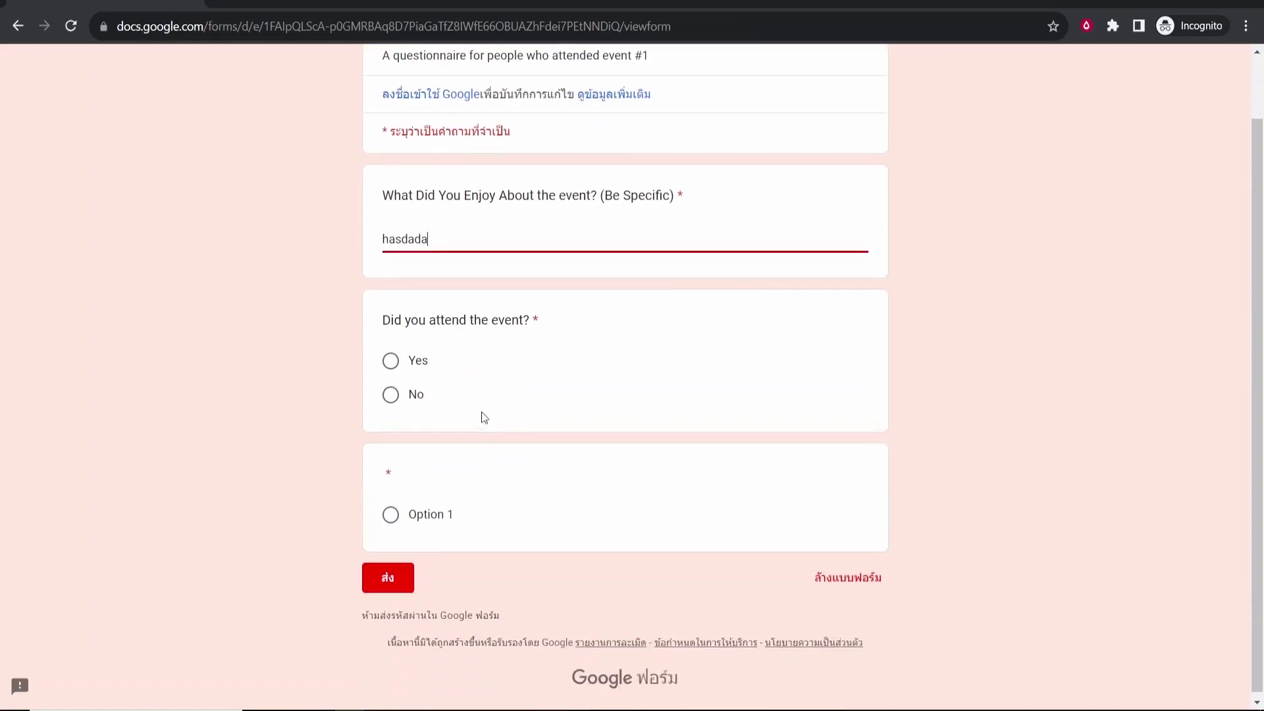
pyautogui.click(416, 397)
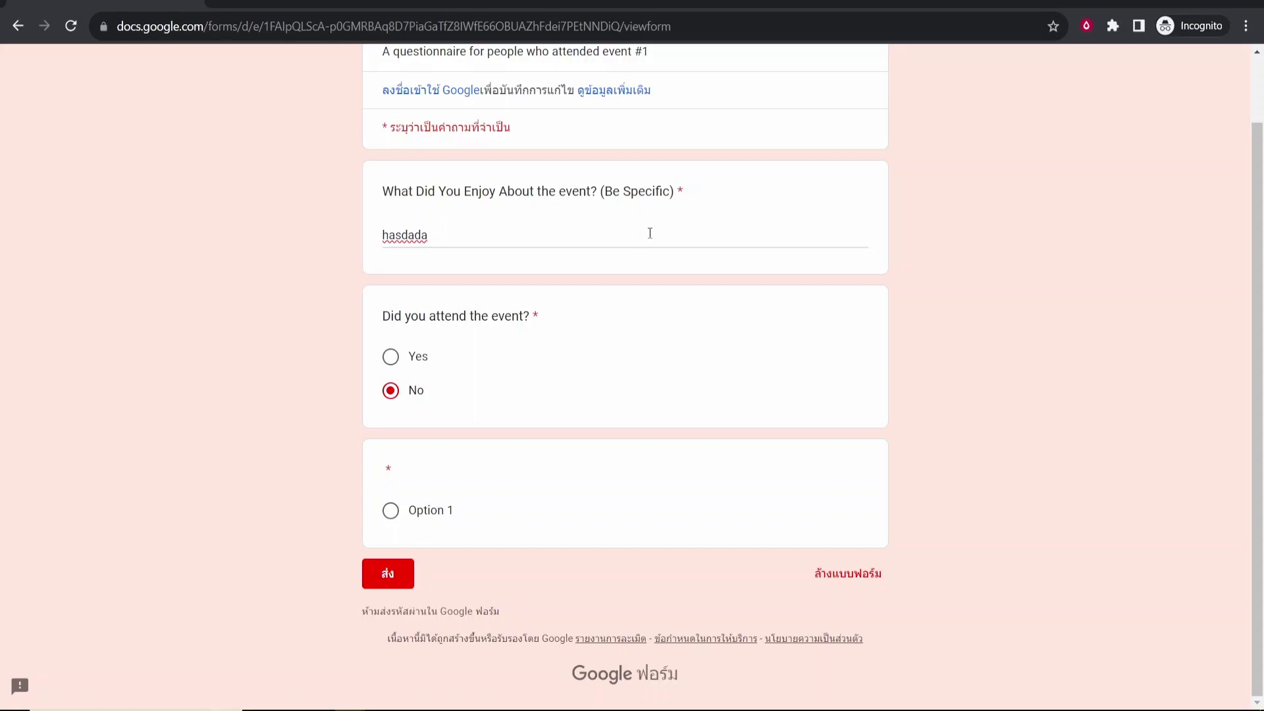
# Close the incognito window and Send dialog, then view the form's Responses page
pyautogui.click(1246, 3)
pyautogui.click(696, 123)
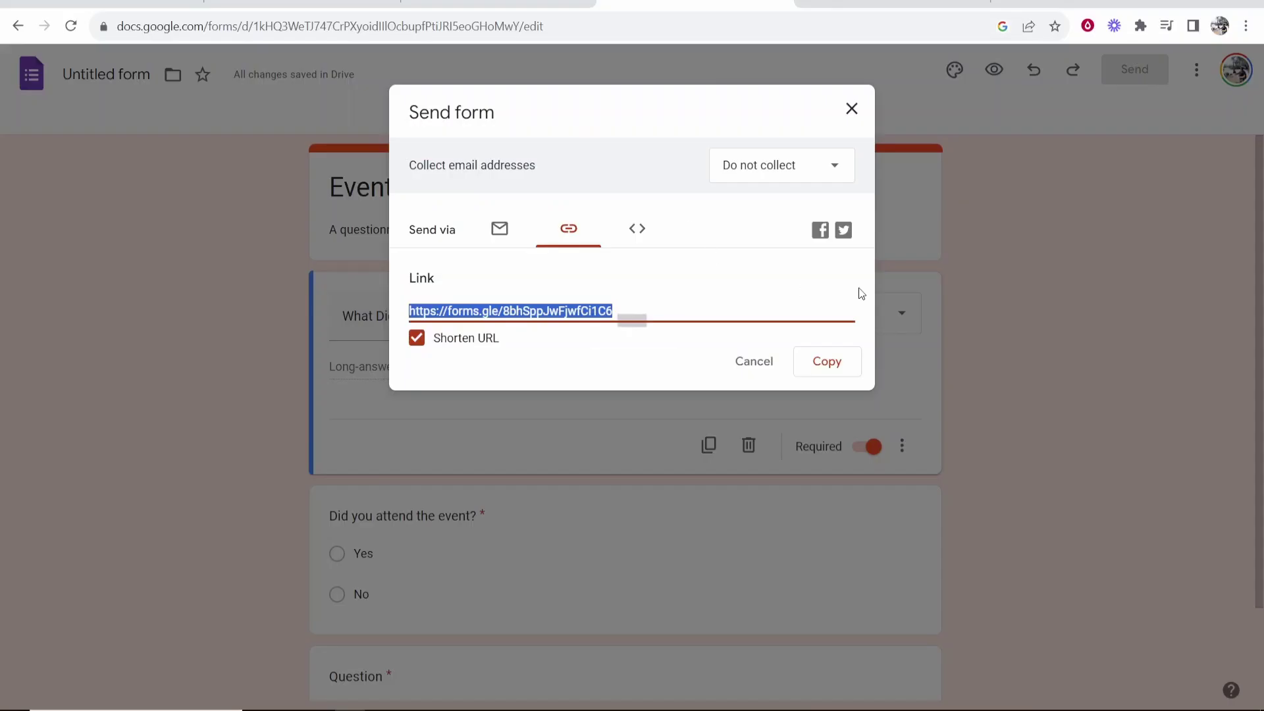
pyautogui.click(852, 109)
pyautogui.click(638, 126)
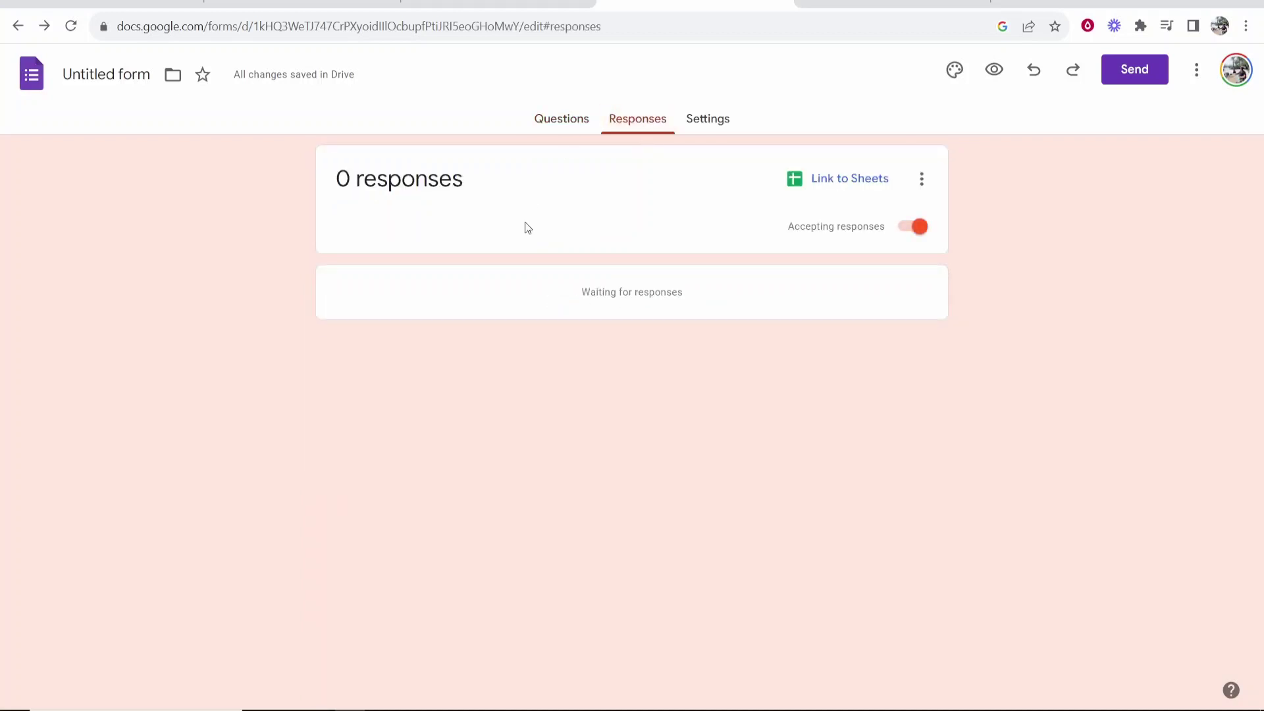
pyautogui.moveTo(481, 190); pyautogui.dragTo(357, 185)
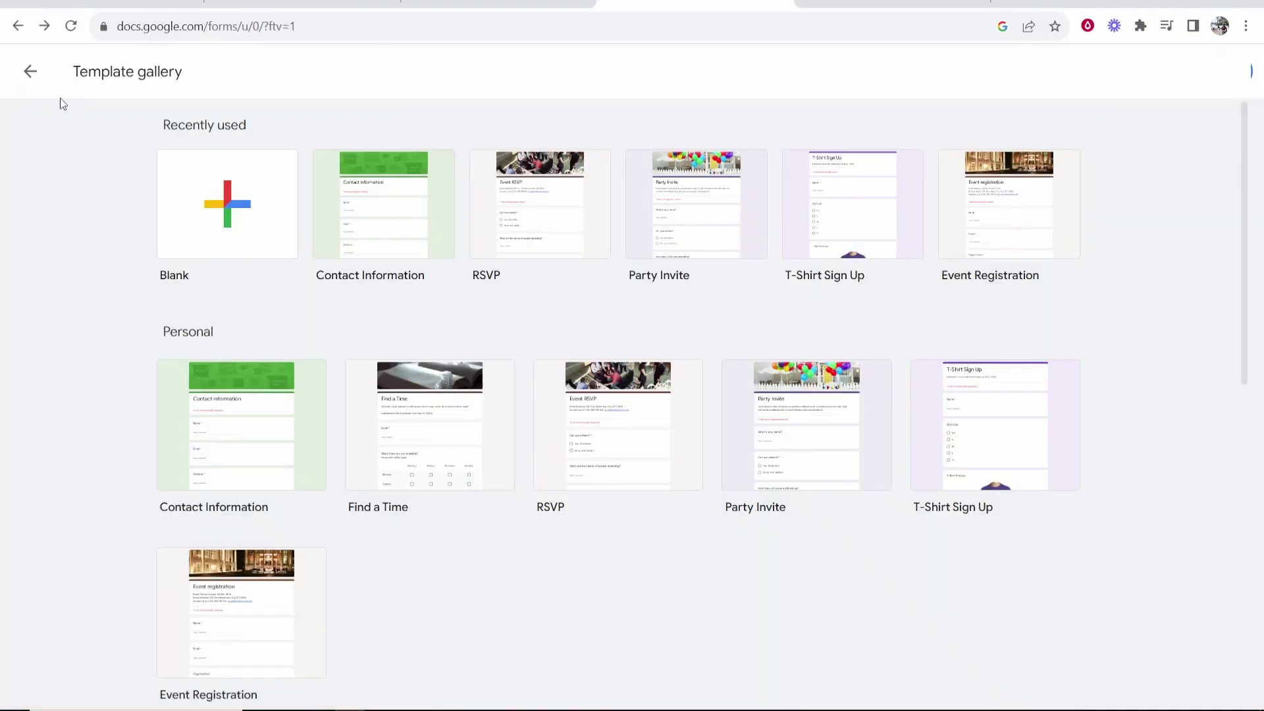
pyautogui.click(28, 70)
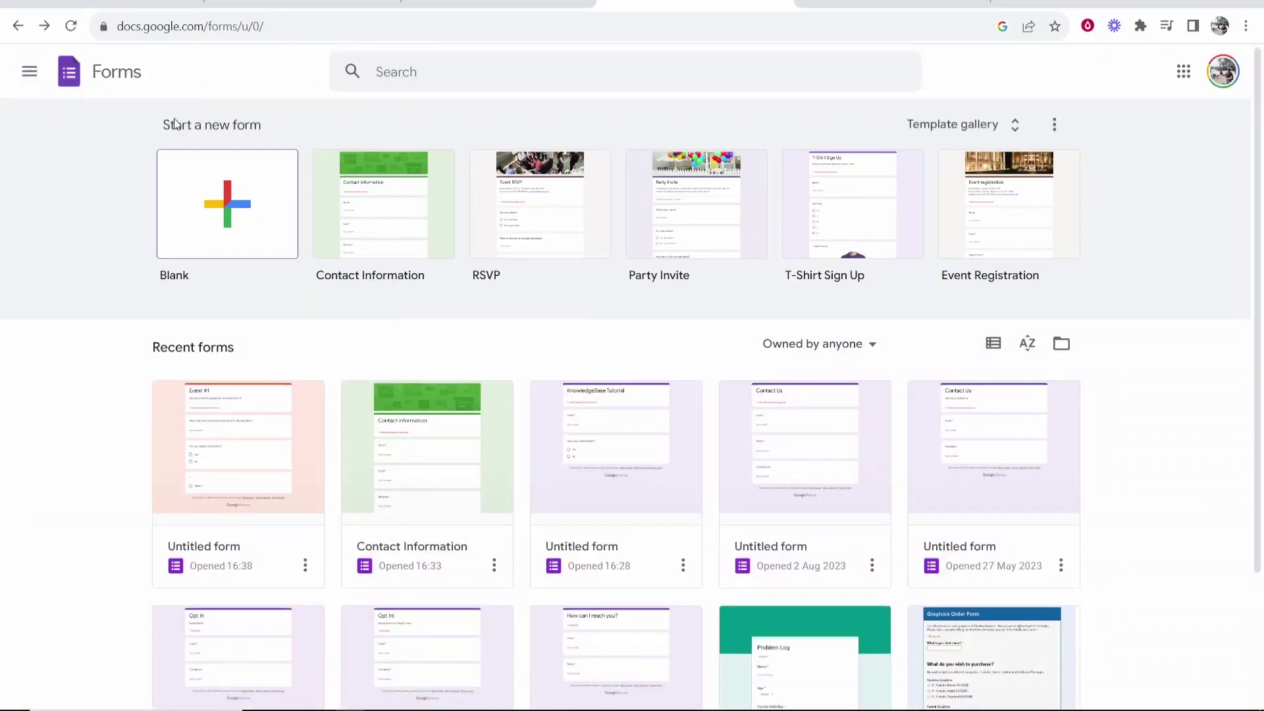
pyautogui.scroll(-3, 160, 291)
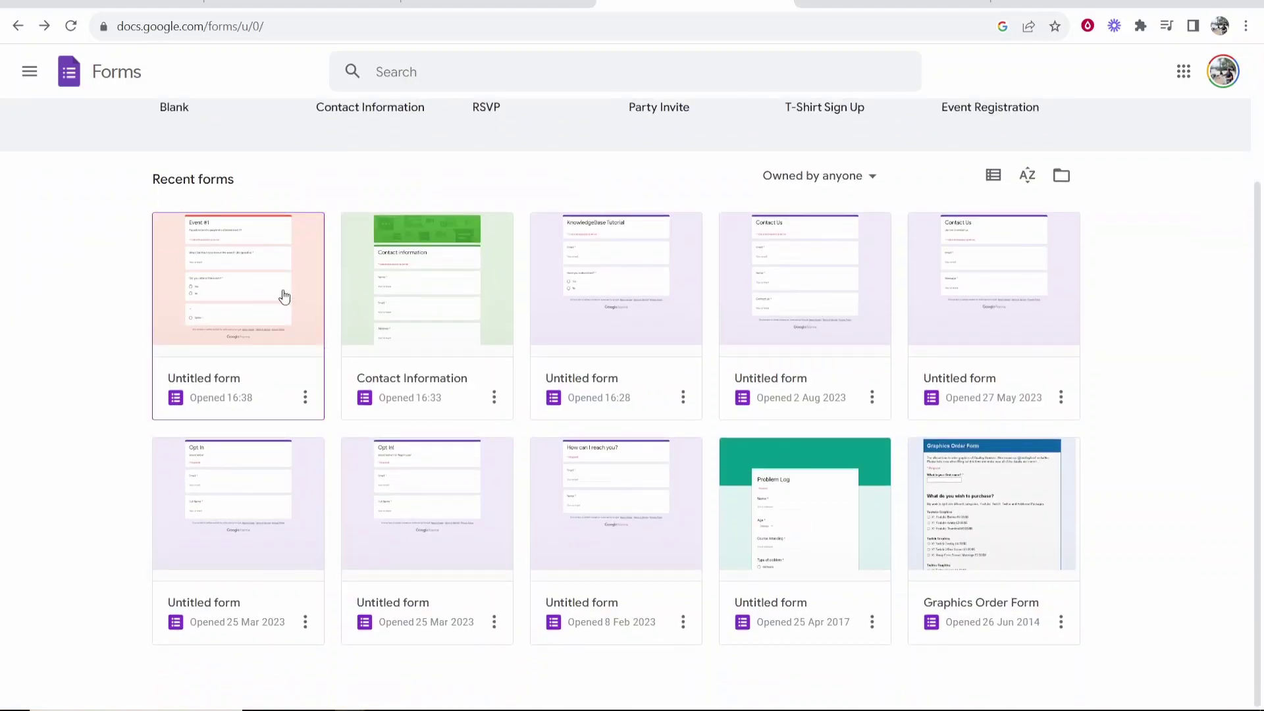